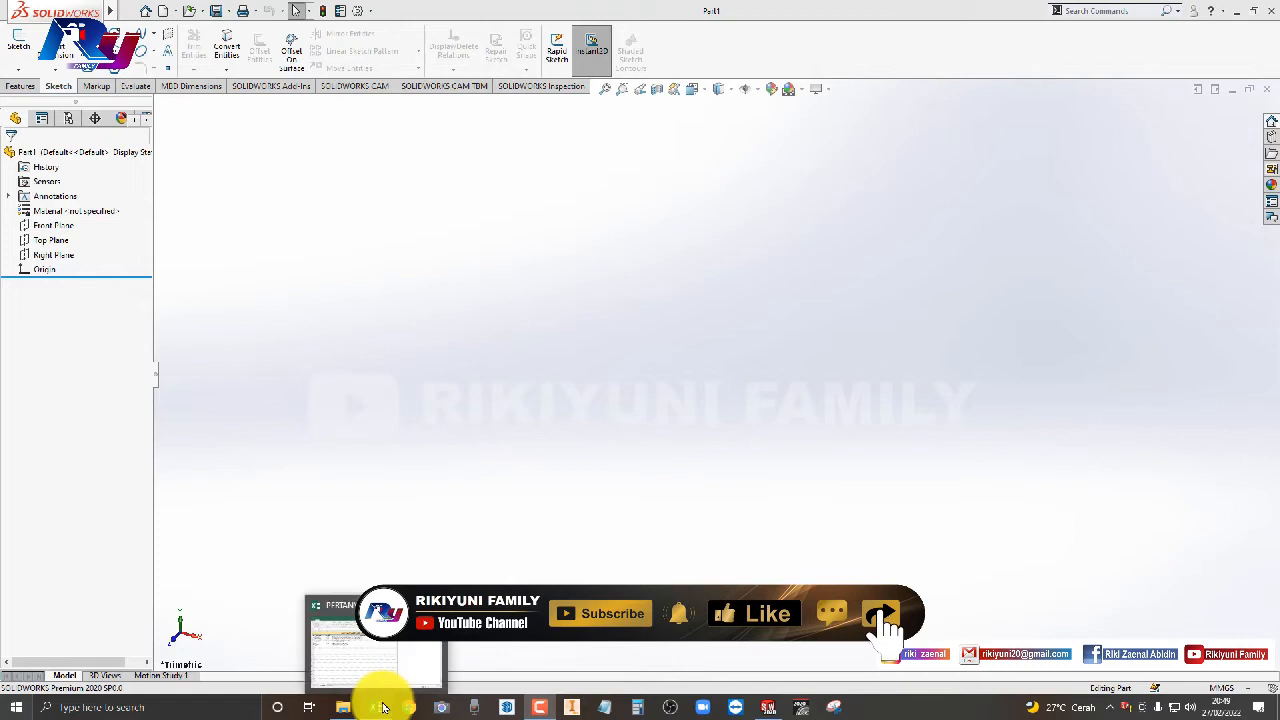
Switch to the Excel question list and examine the question about setting object snap in row 9 of the SOLIDWORKS sheet.
{"action": "left_click", "coordinate": [383, 707]}
{"action": "left_click", "coordinate": [251, 305]}
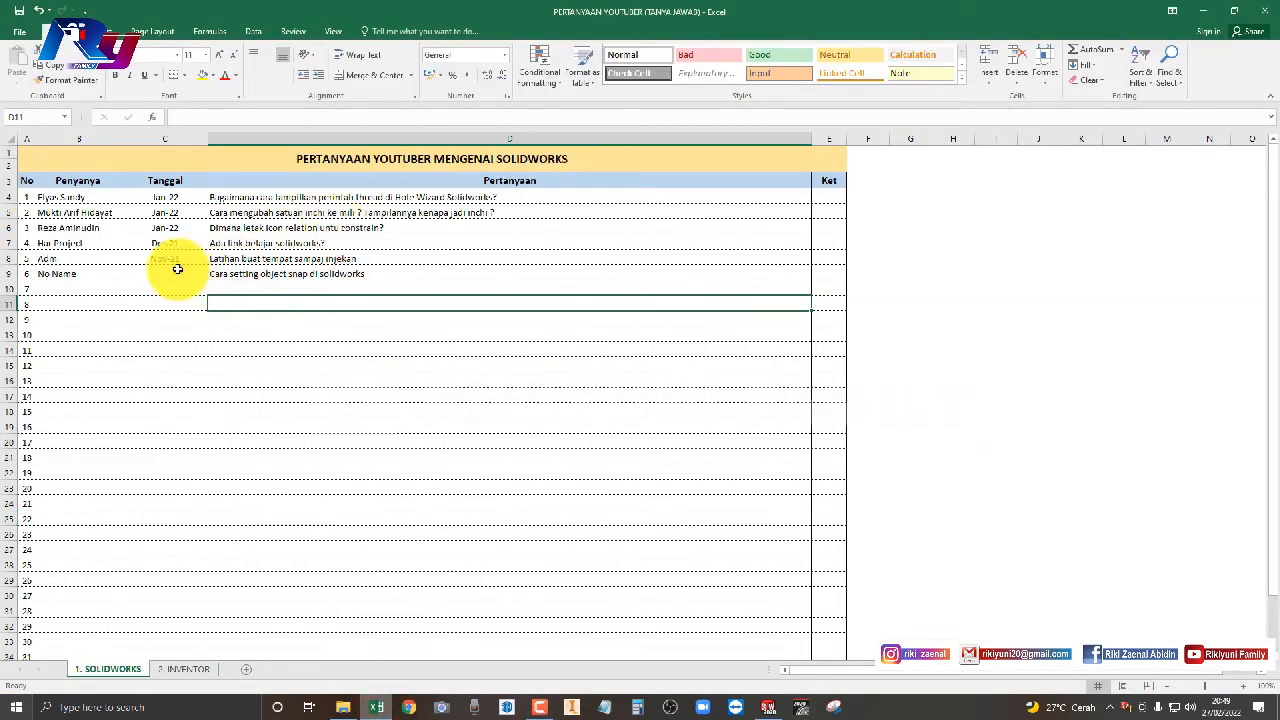
{"action": "left_click", "coordinate": [175, 271]}
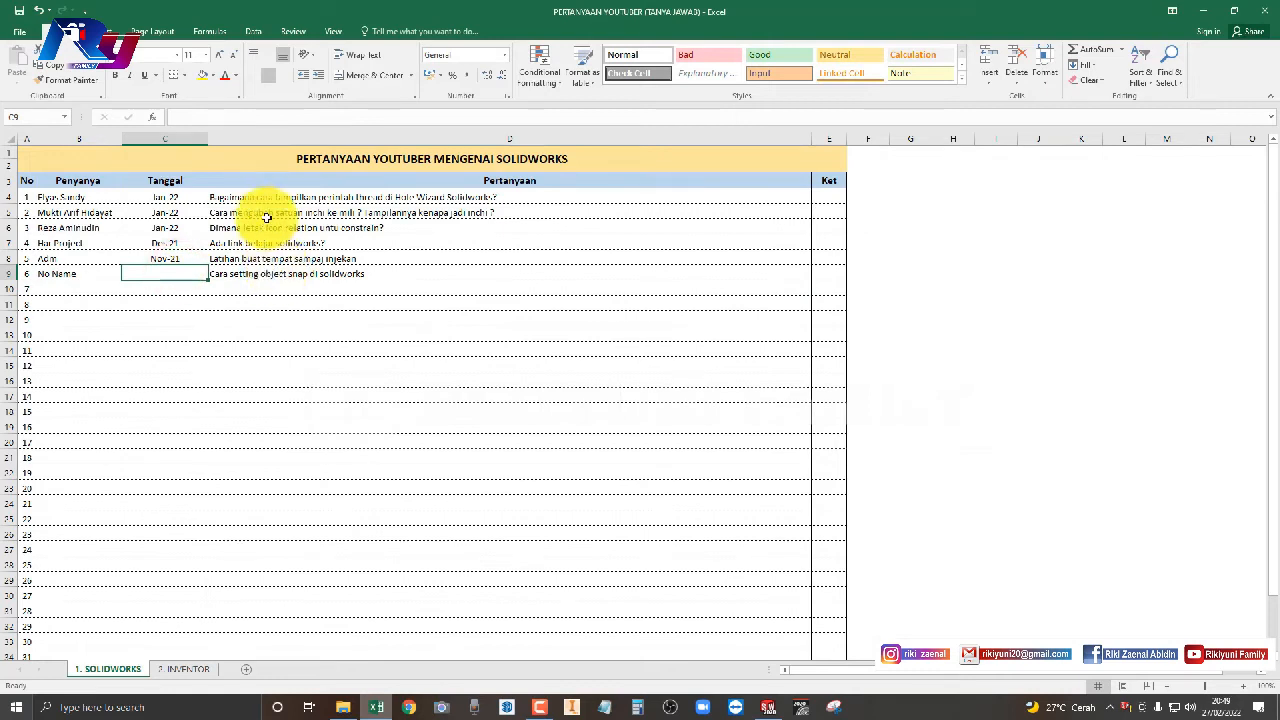
{"action": "left_click", "coordinate": [477, 482]}
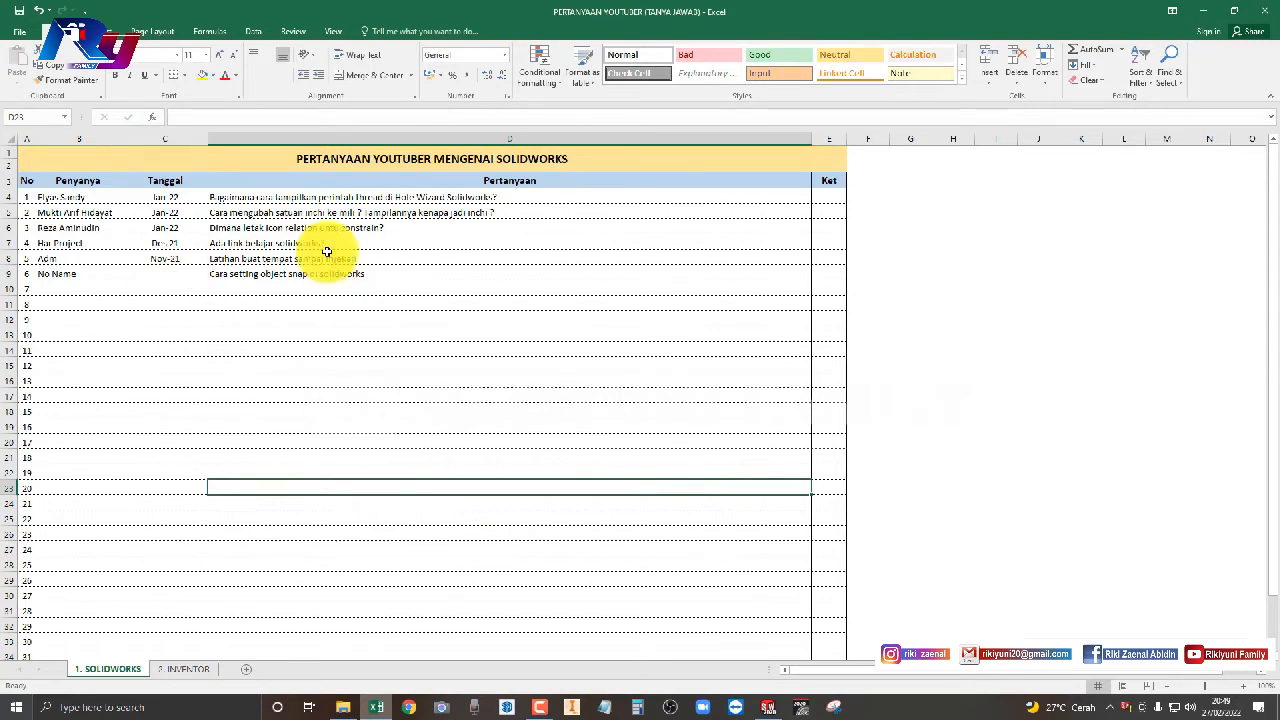
{"action": "left_click", "coordinate": [210, 274]}
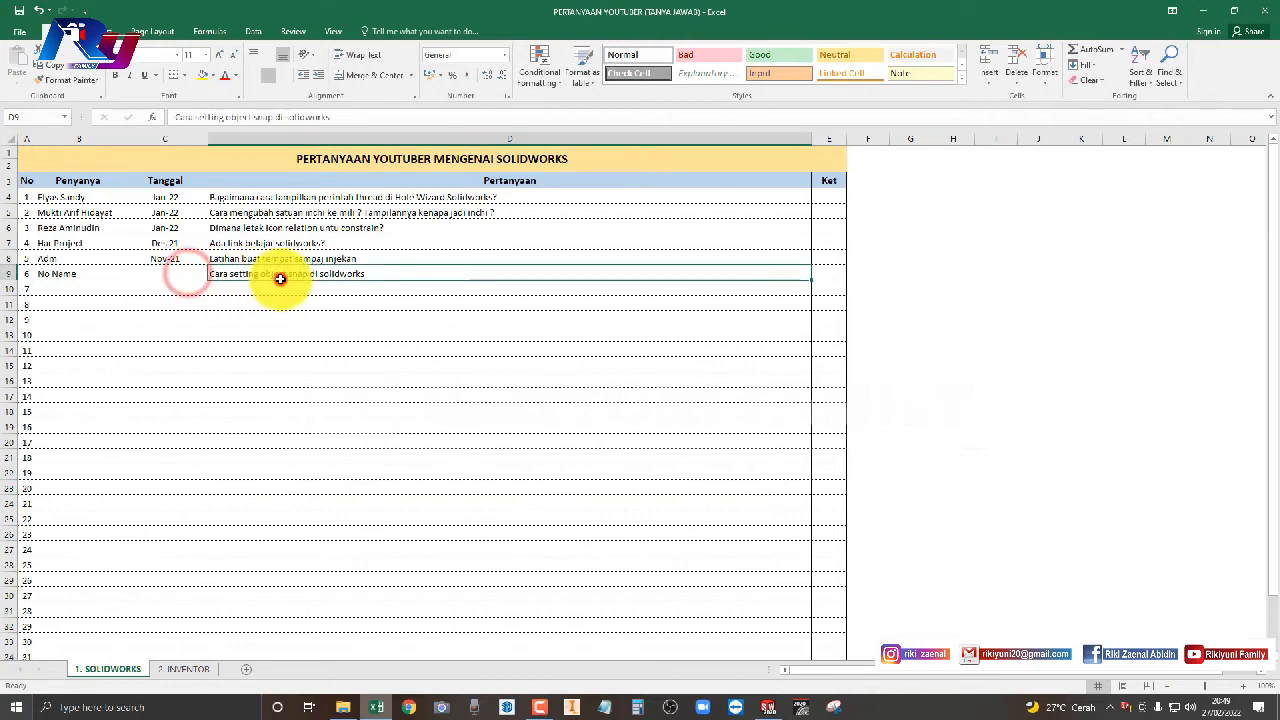
{"action": "left_click", "coordinate": [6, 273]}
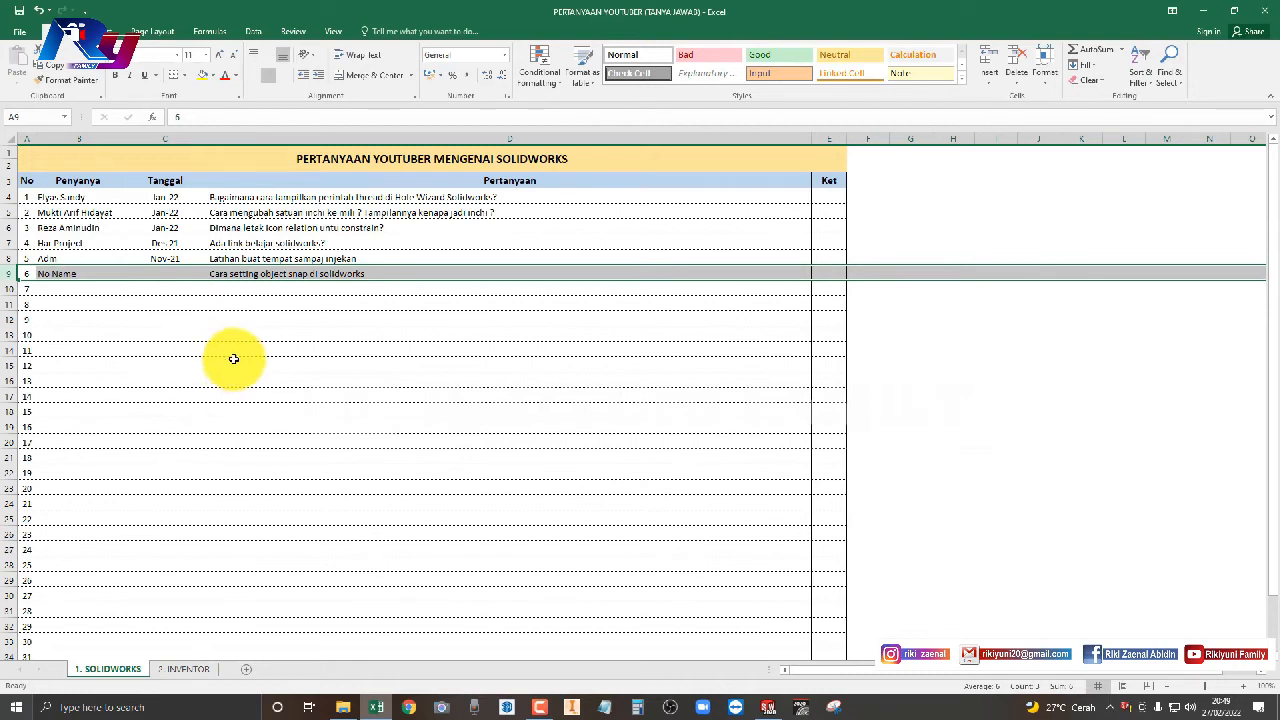
{"action": "left_click", "coordinate": [297, 318]}
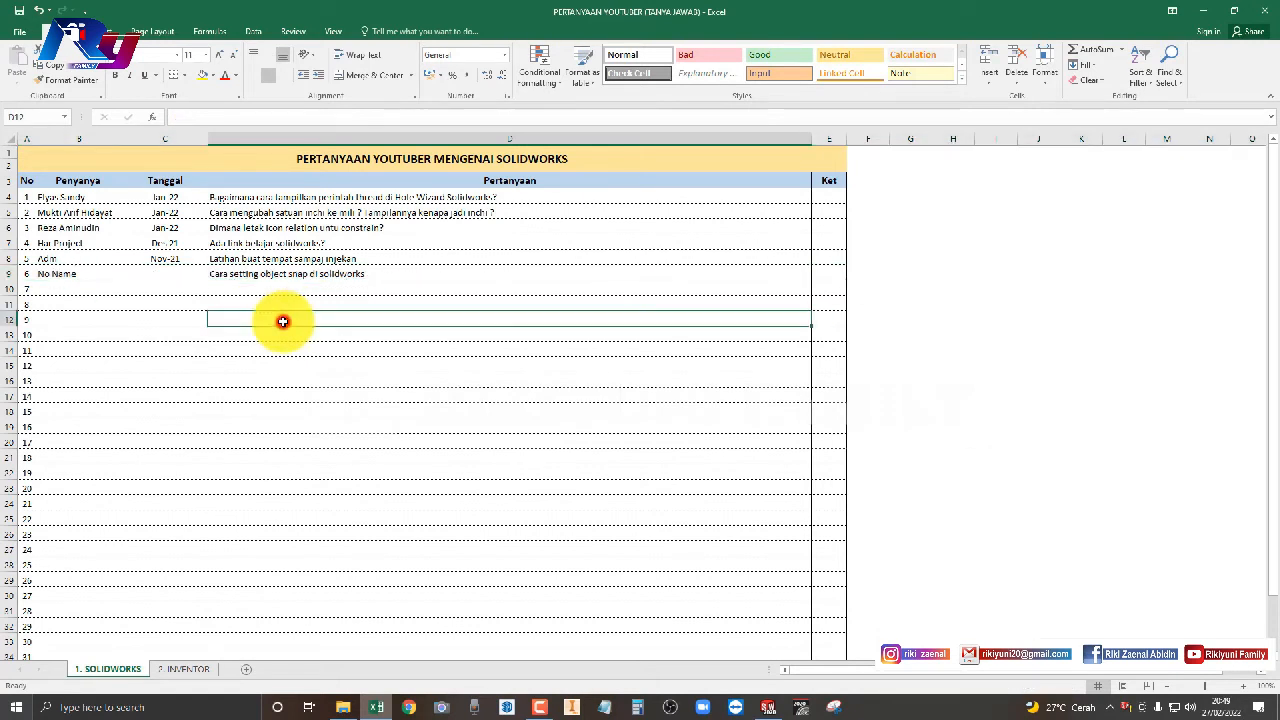
{"action": "left_click", "coordinate": [72, 273]}
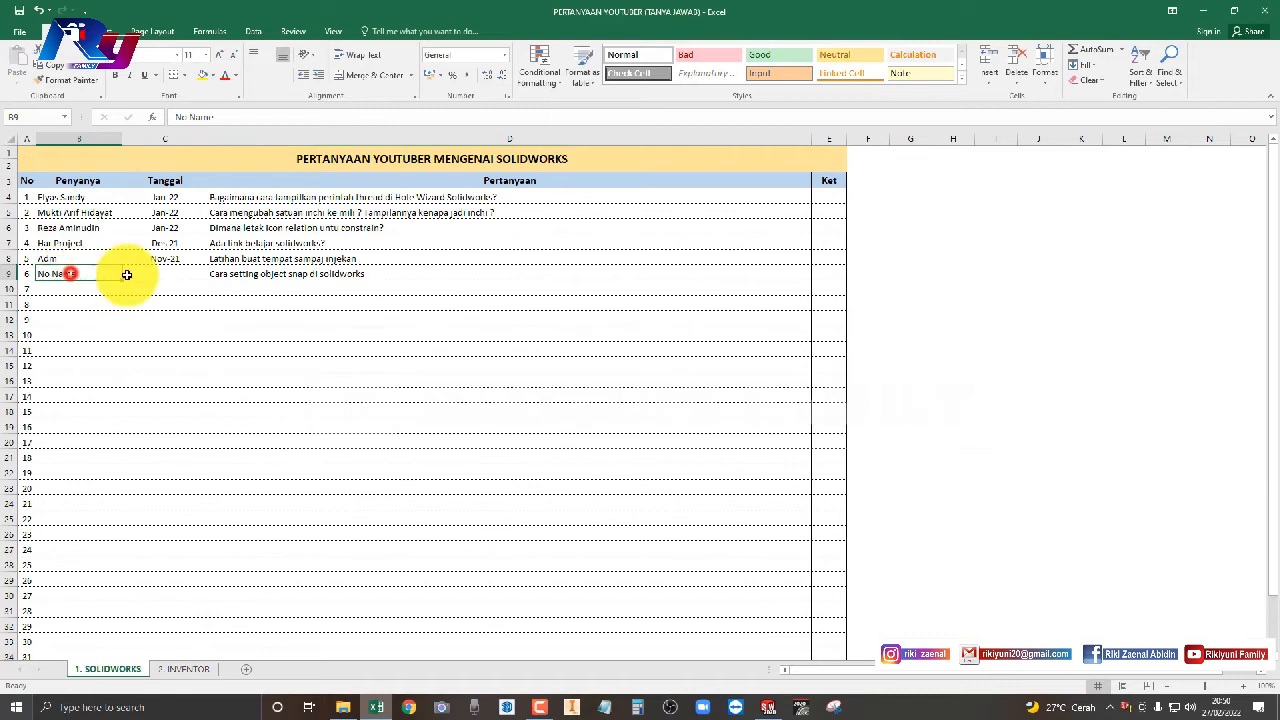
{"action": "left_click", "coordinate": [238, 275]}
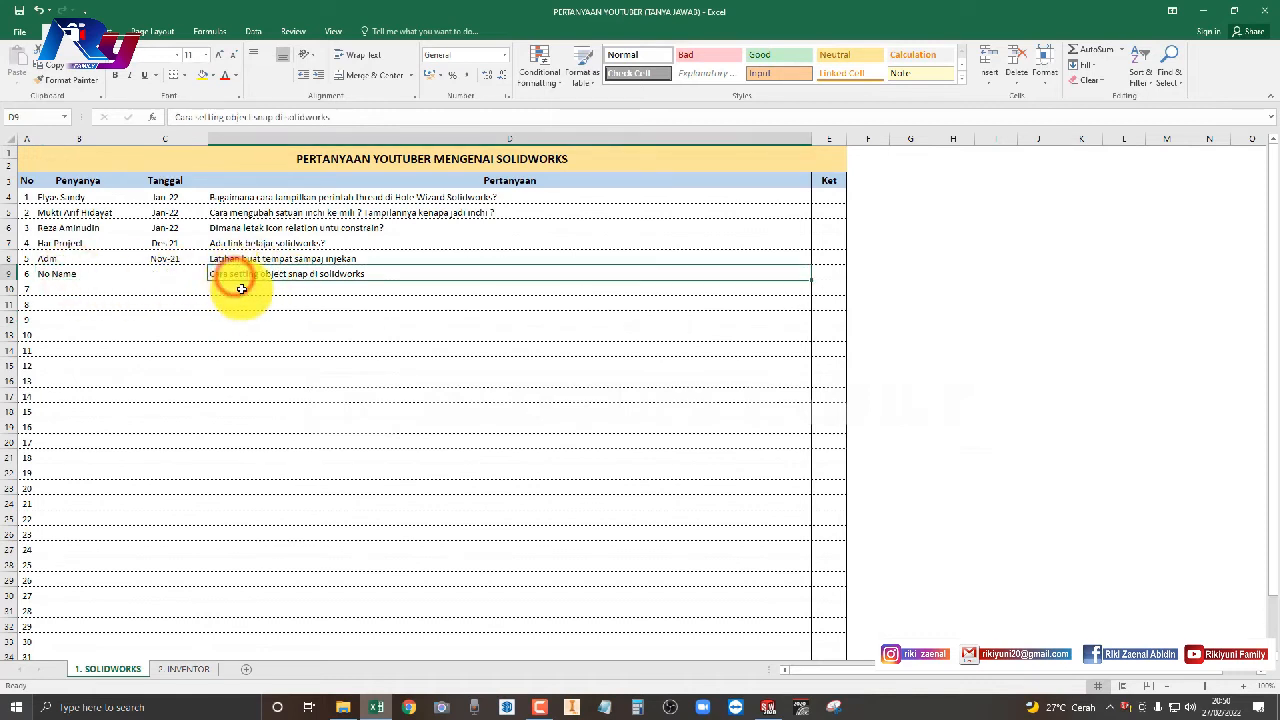
{"action": "left_click", "coordinate": [312, 305]}
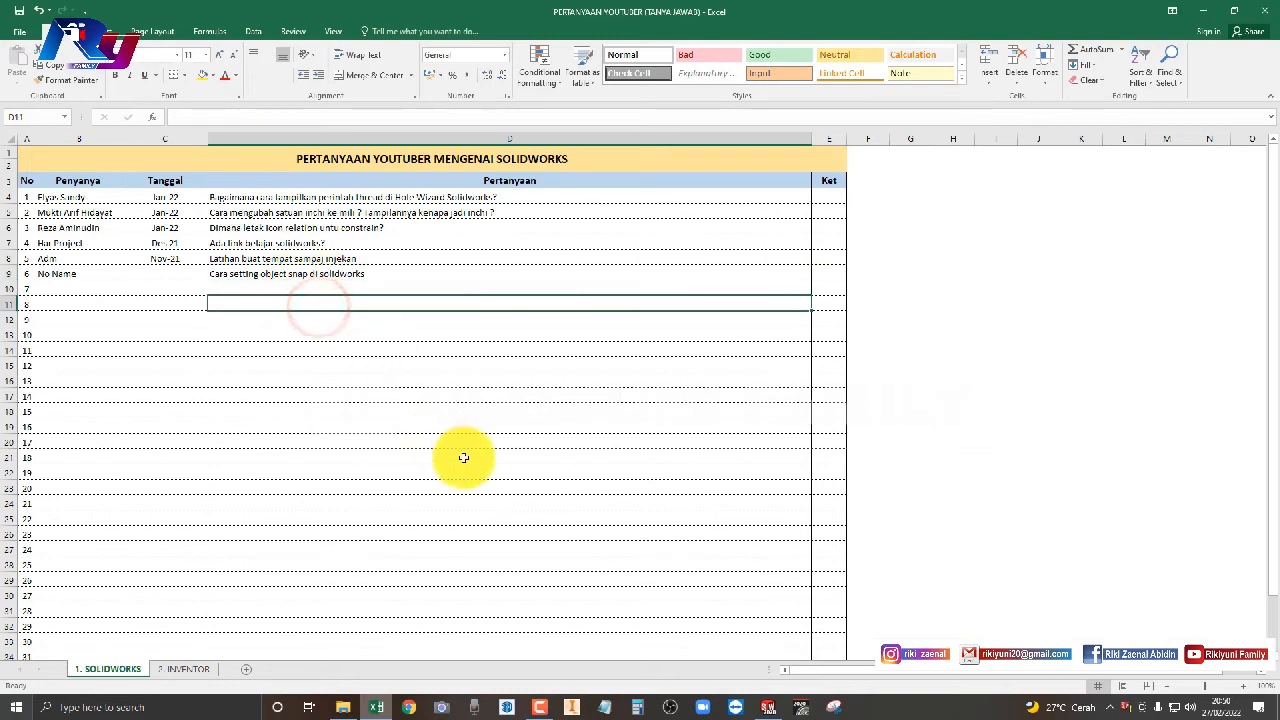
Switch to SolidWorks and start a new sketch on the Top Plane.
{"action": "key", "text": "alt+Tab"}
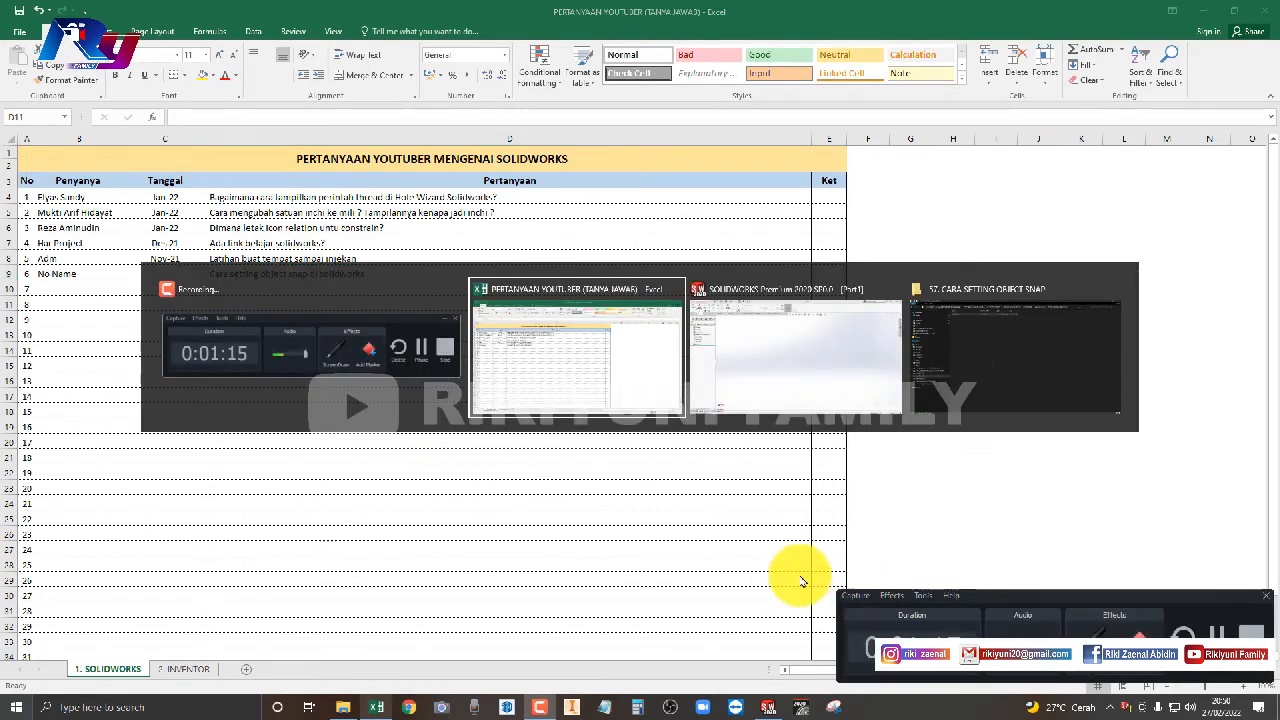
{"action": "key", "text": "Tab"}
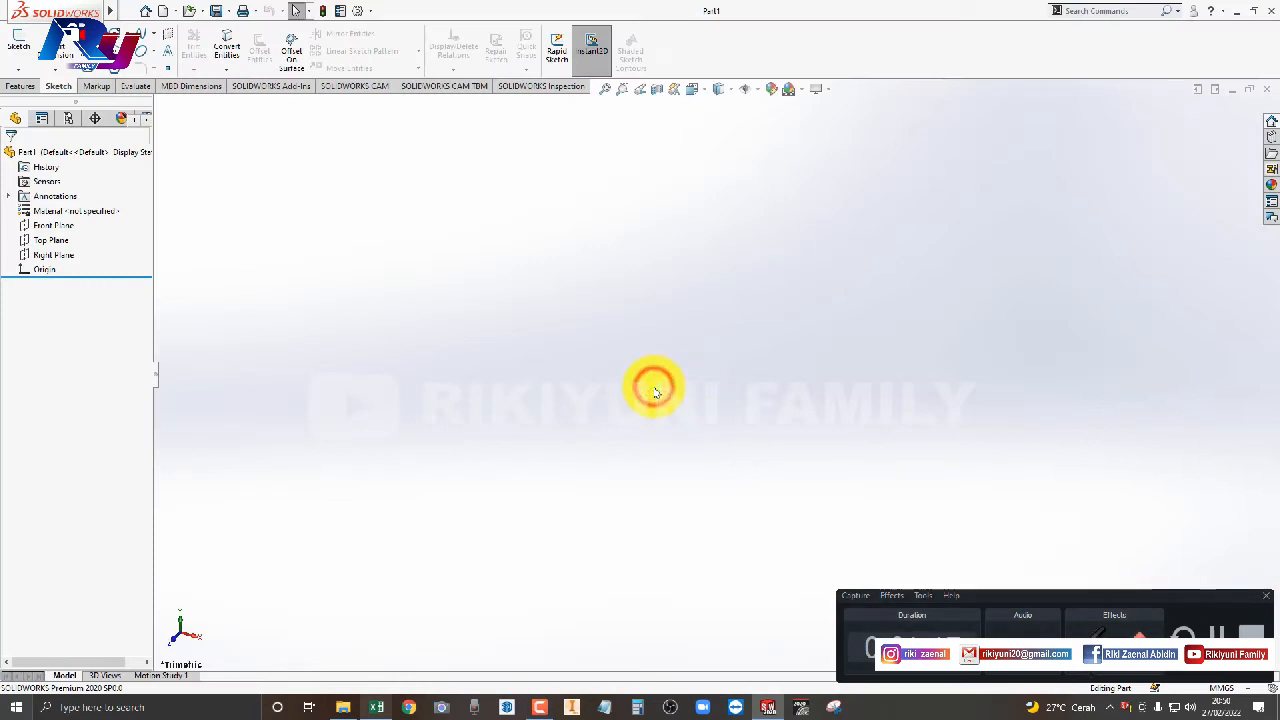
{"action": "left_click", "coordinate": [1248, 594]}
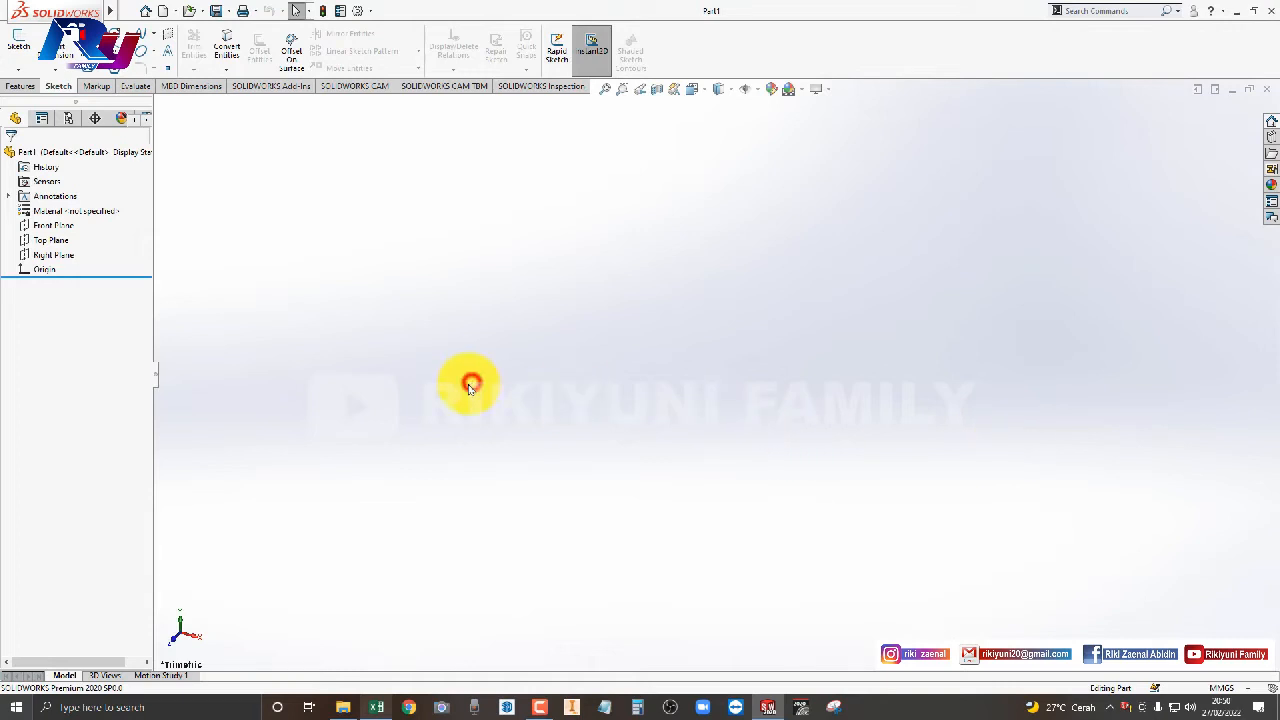
{"action": "left_click", "coordinate": [951, 371]}
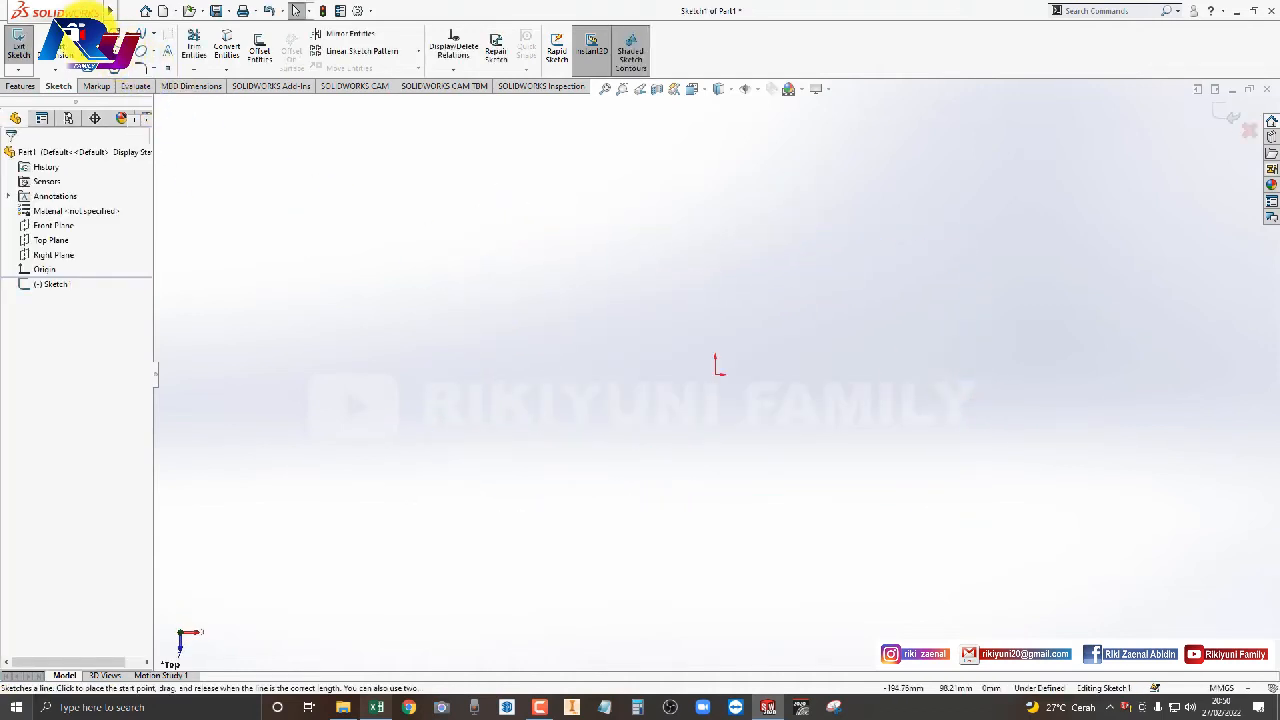
Sketch a horizontal line about 78 mm long beside the origin, on its negative X side.
{"action": "left_click", "coordinate": [120, 88]}
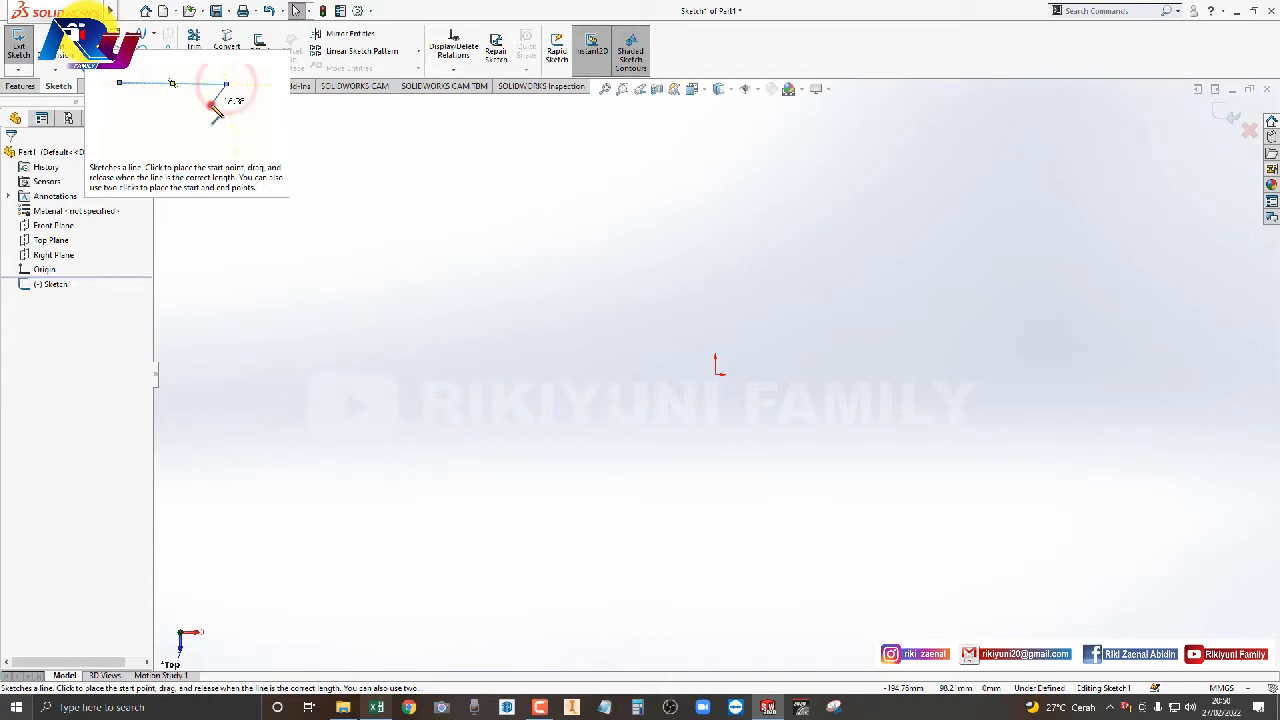
{"action": "left_click", "coordinate": [90, 33]}
{"action": "left_click", "coordinate": [426, 360]}
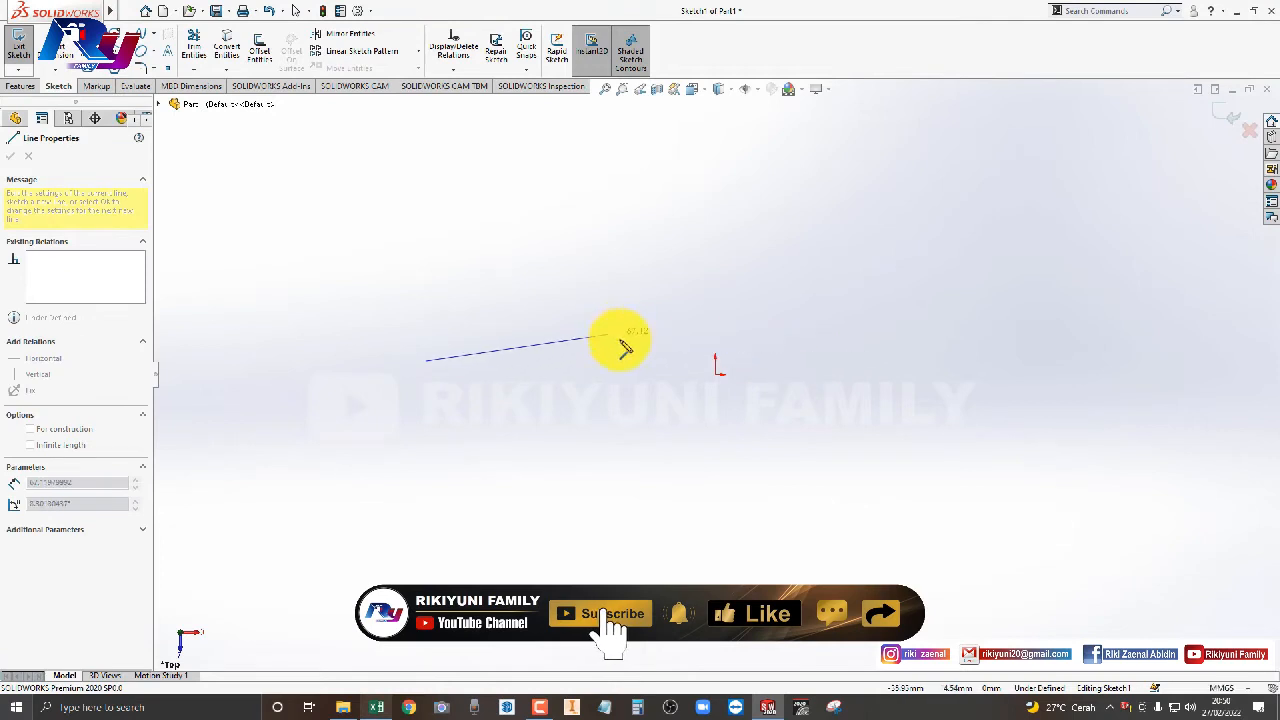
{"action": "left_click", "coordinate": [648, 362]}
{"action": "key", "text": "Escape"}
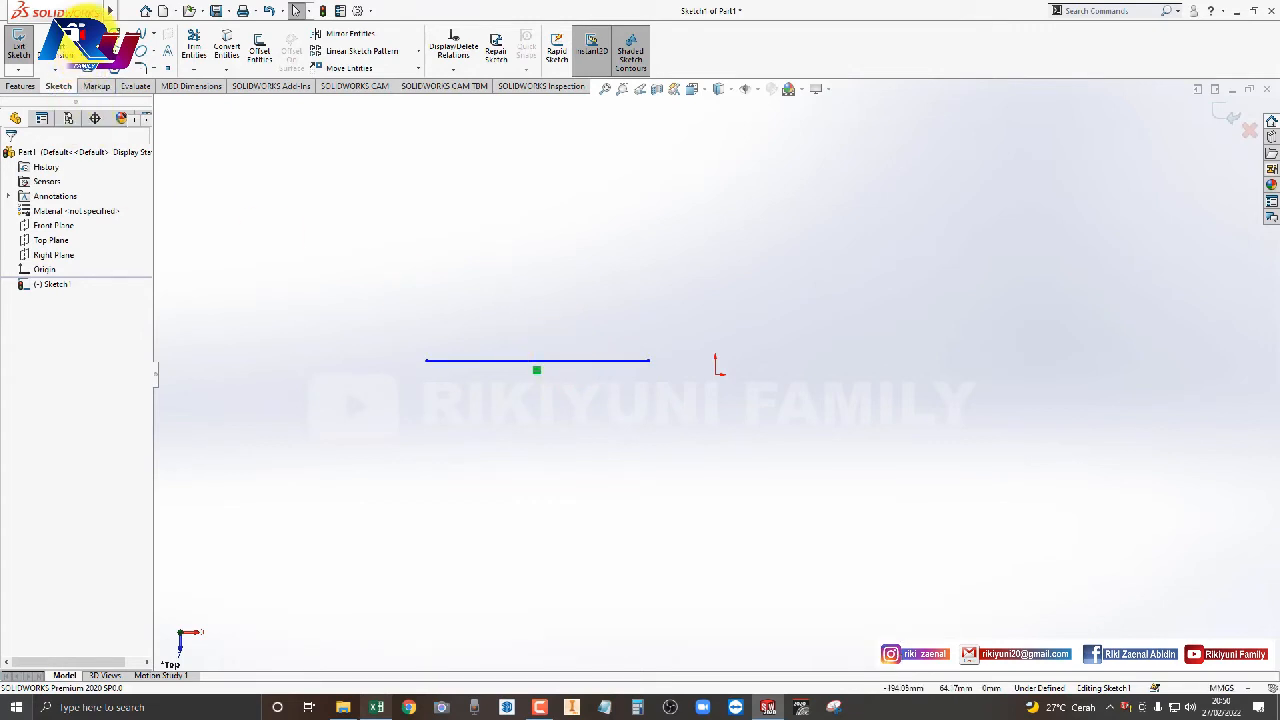
Sketch a vertical line about 51 mm long upward from near the middle of the horizontal line.
{"action": "left_click", "coordinate": [114, 36]}
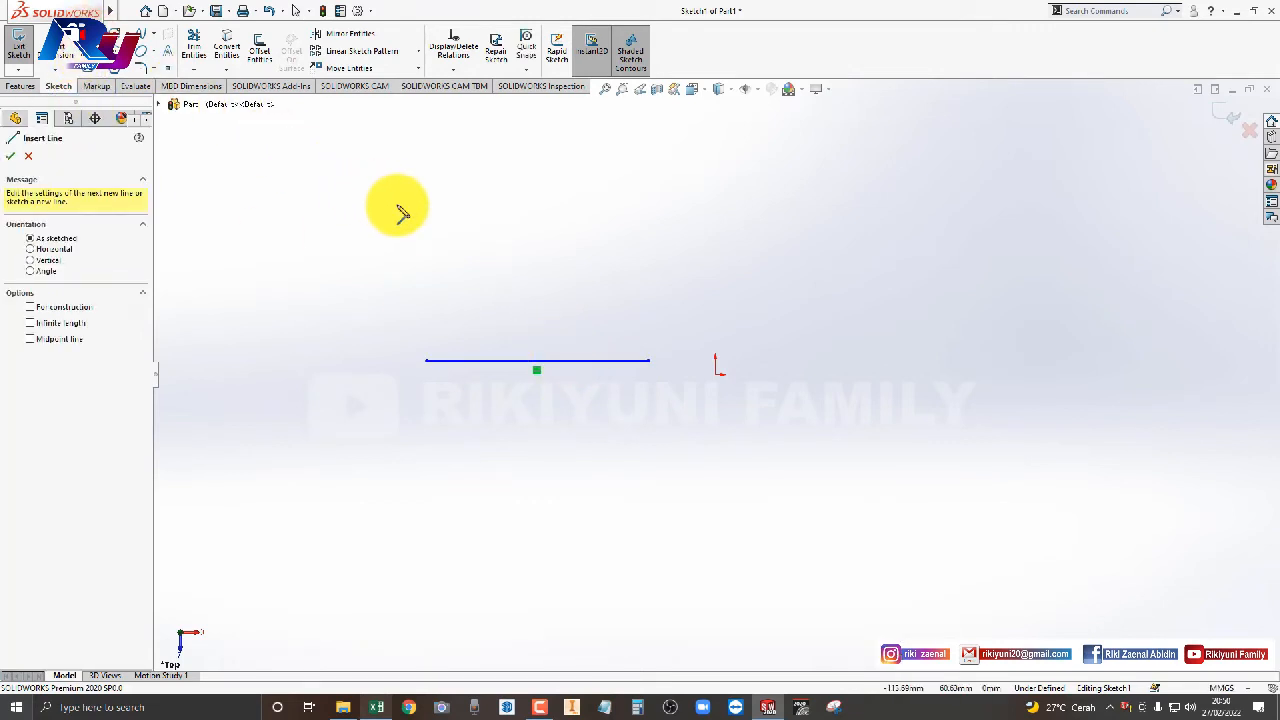
{"action": "left_click", "coordinate": [537, 361]}
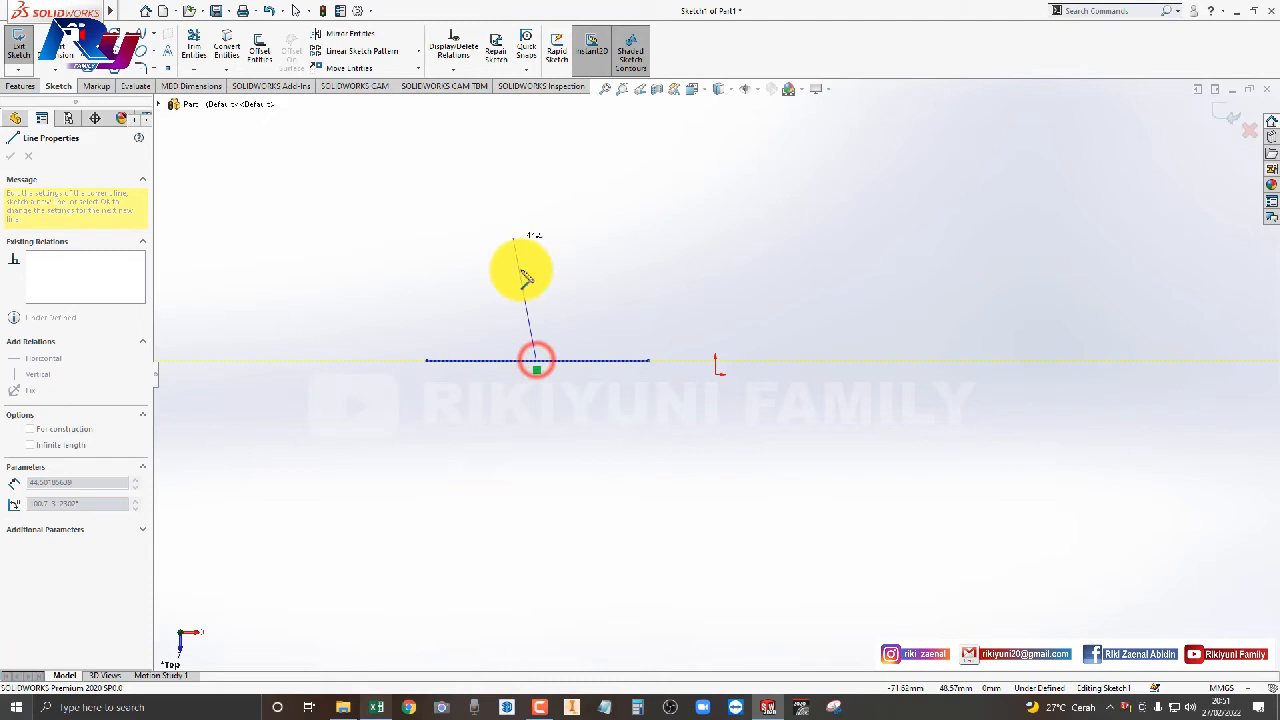
{"action": "left_click", "coordinate": [537, 220]}
{"action": "key", "text": "Escape"}
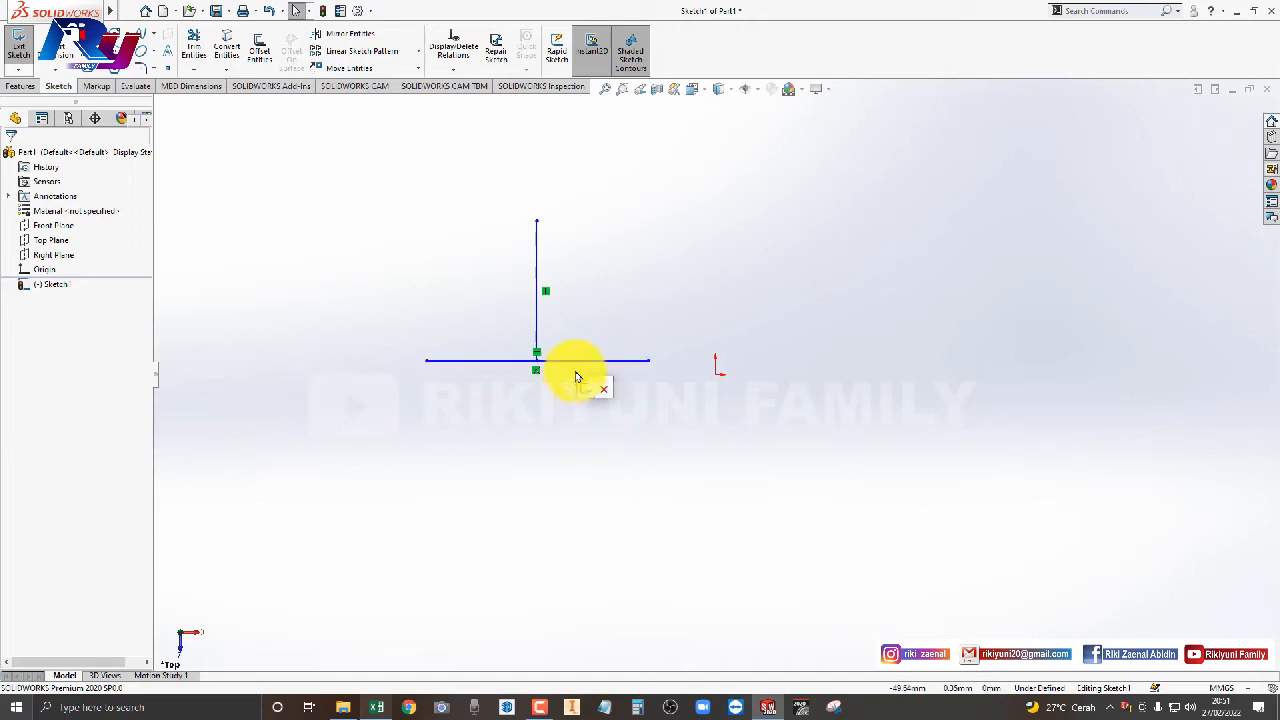
Dimension the horizontal line's length and set it to 80 mm.
{"action": "left_click", "coordinate": [572, 360]}
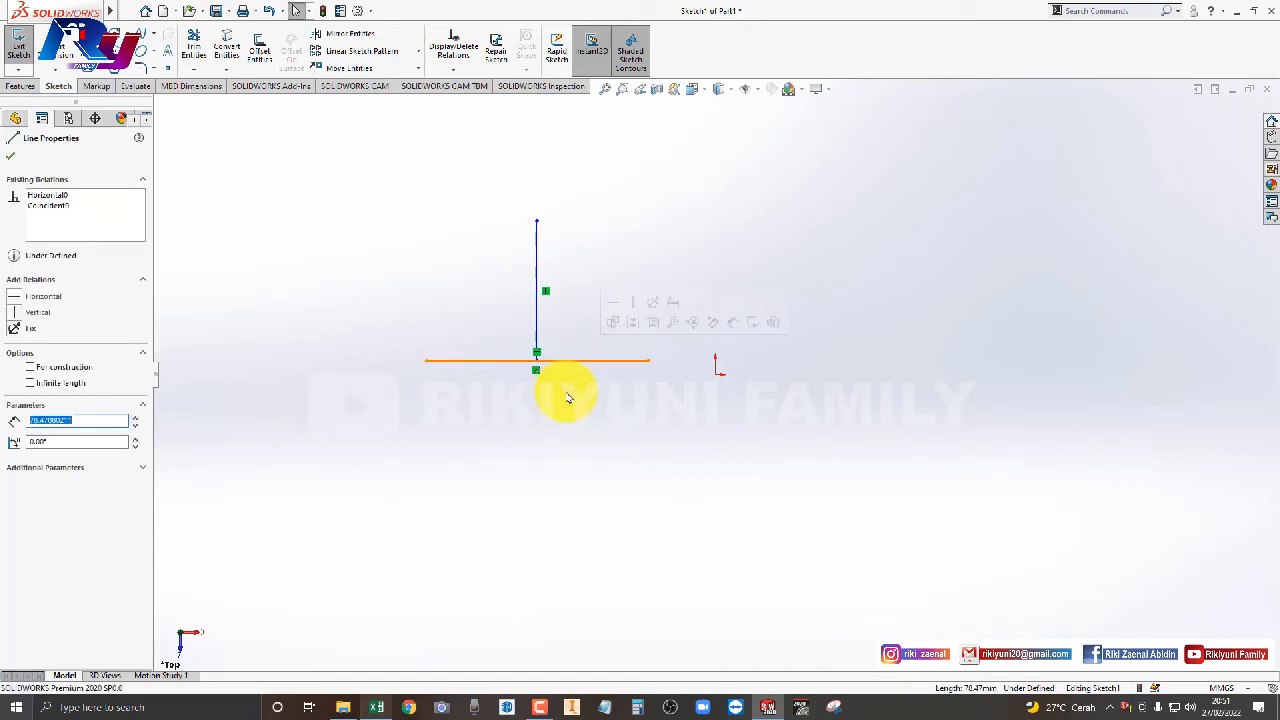
{"action": "left_click", "coordinate": [12, 156]}
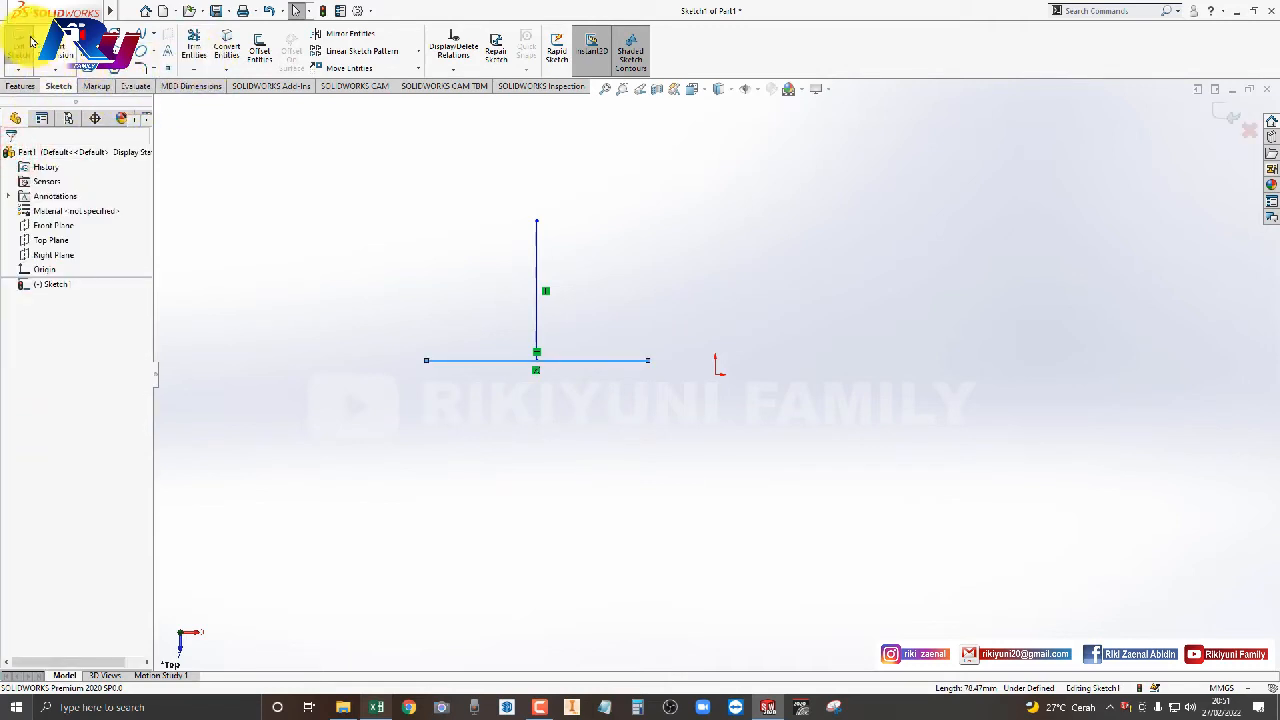
{"action": "left_click", "coordinate": [58, 50]}
{"action": "left_click", "coordinate": [612, 362]}
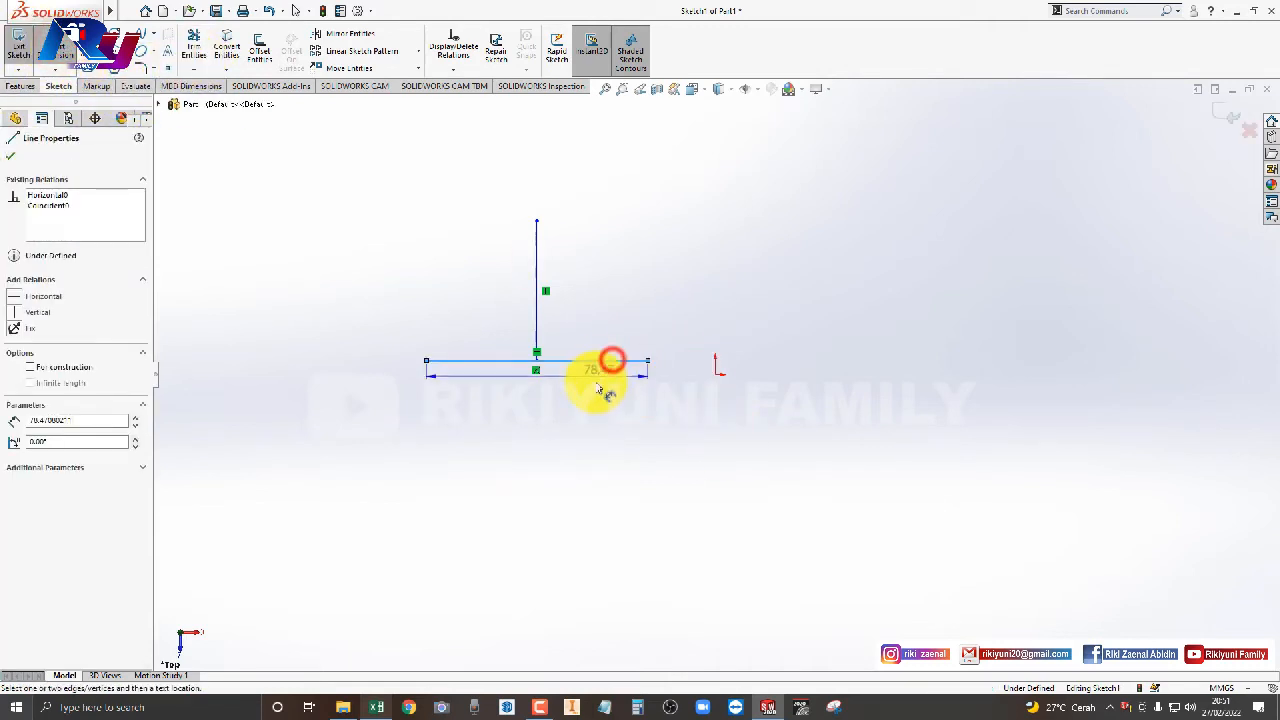
{"action": "left_click", "coordinate": [592, 408]}
{"action": "type", "text": "6"}
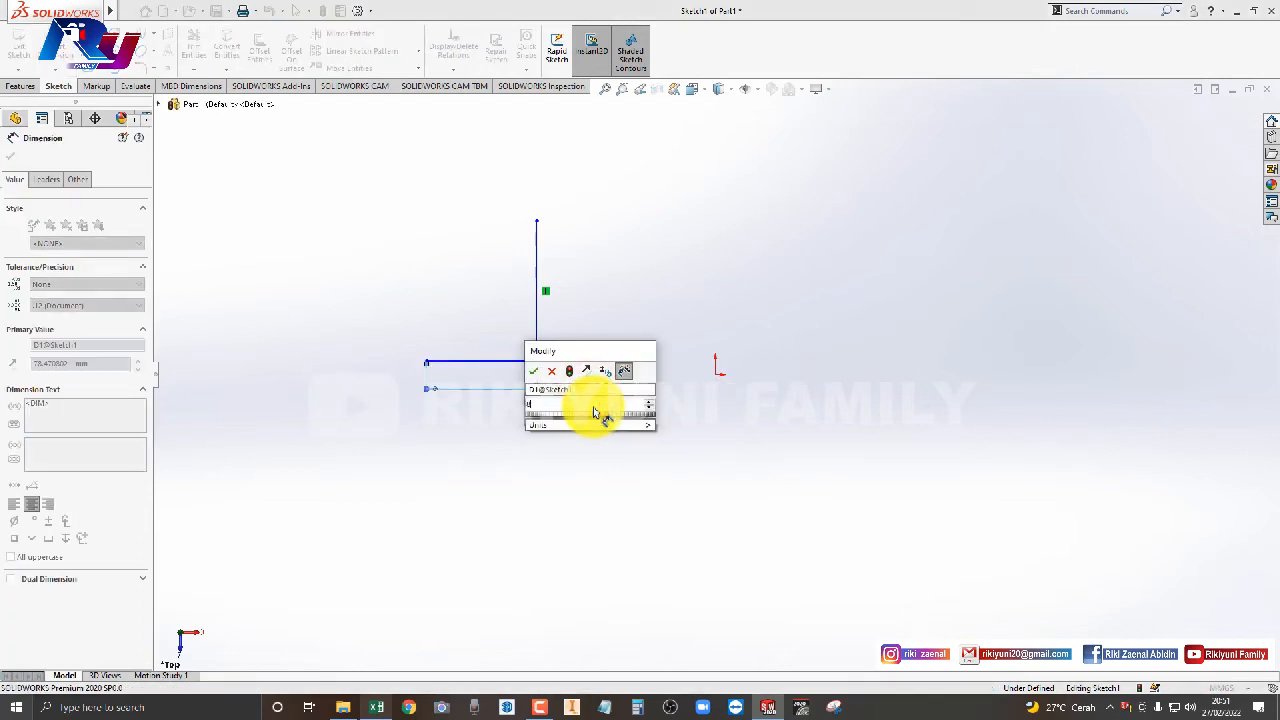
{"action": "type", "text": "0"}
{"action": "key", "text": "Return"}
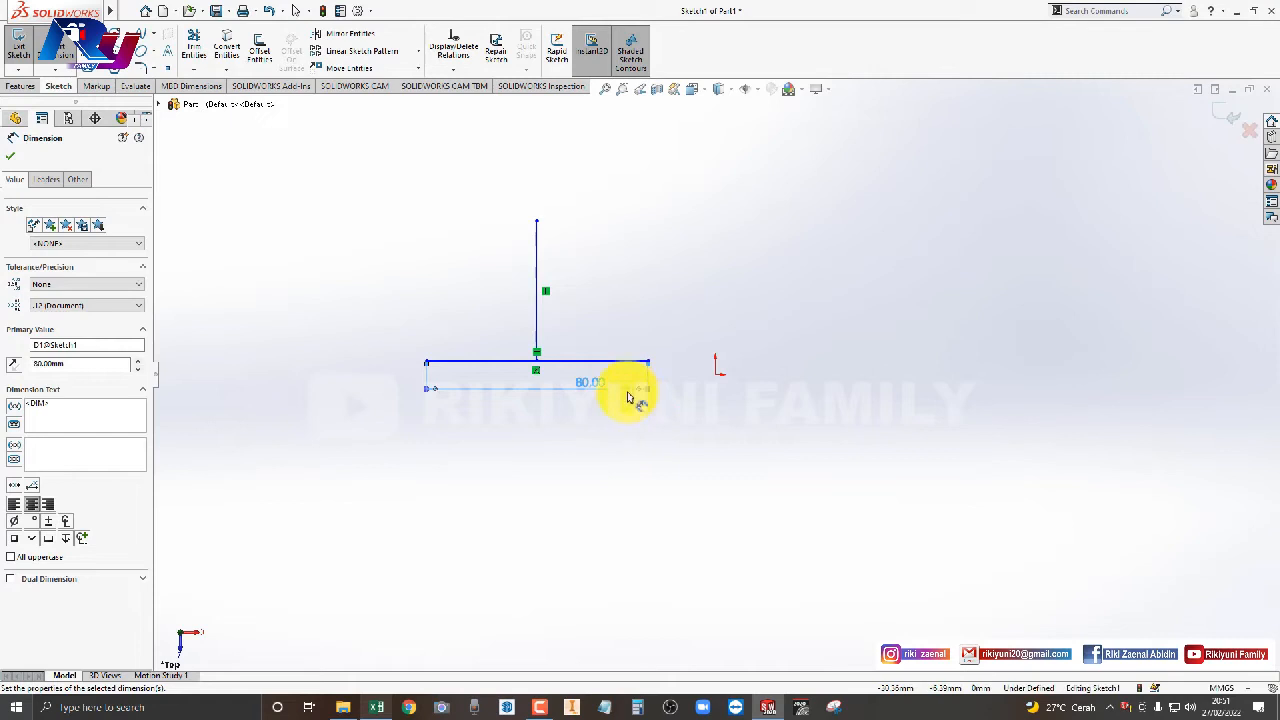
Dimension the horizontal distance from the vertical line to the right endpoint of the horizontal line, keeping its value.
{"action": "left_click_drag", "start_coordinate": [537, 314], "coordinate": [648, 356]}
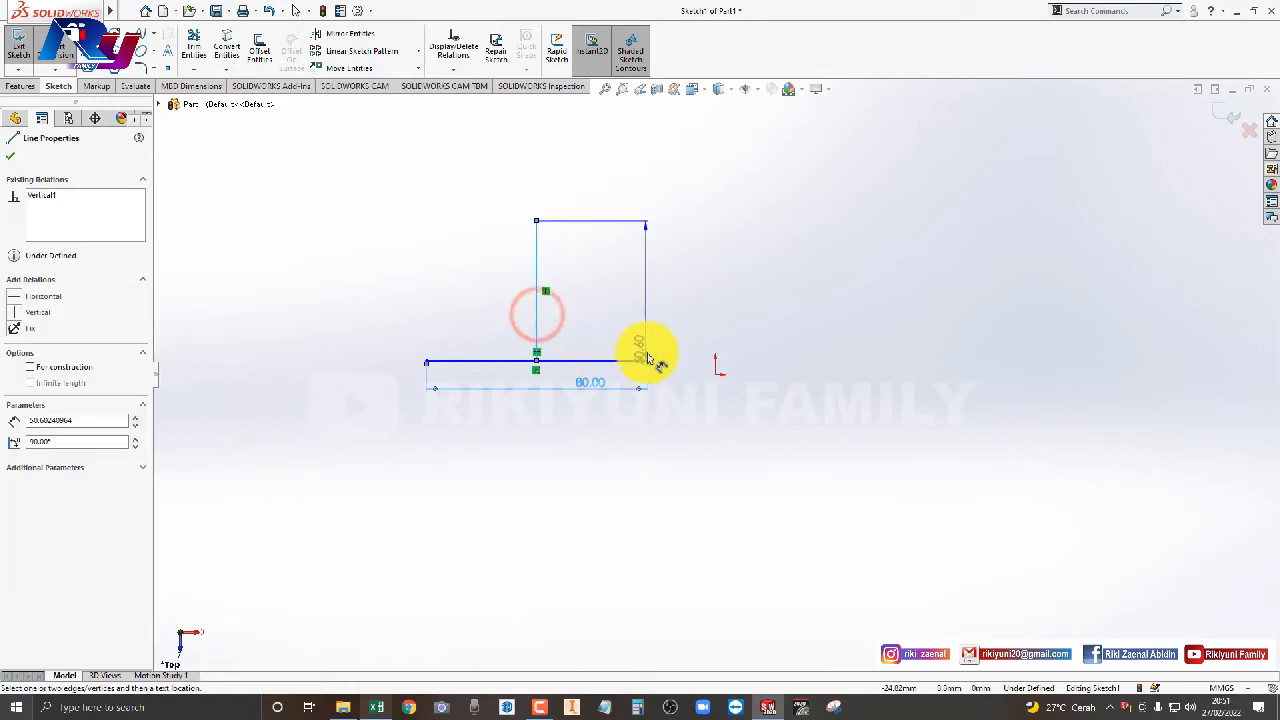
{"action": "left_click", "coordinate": [648, 358]}
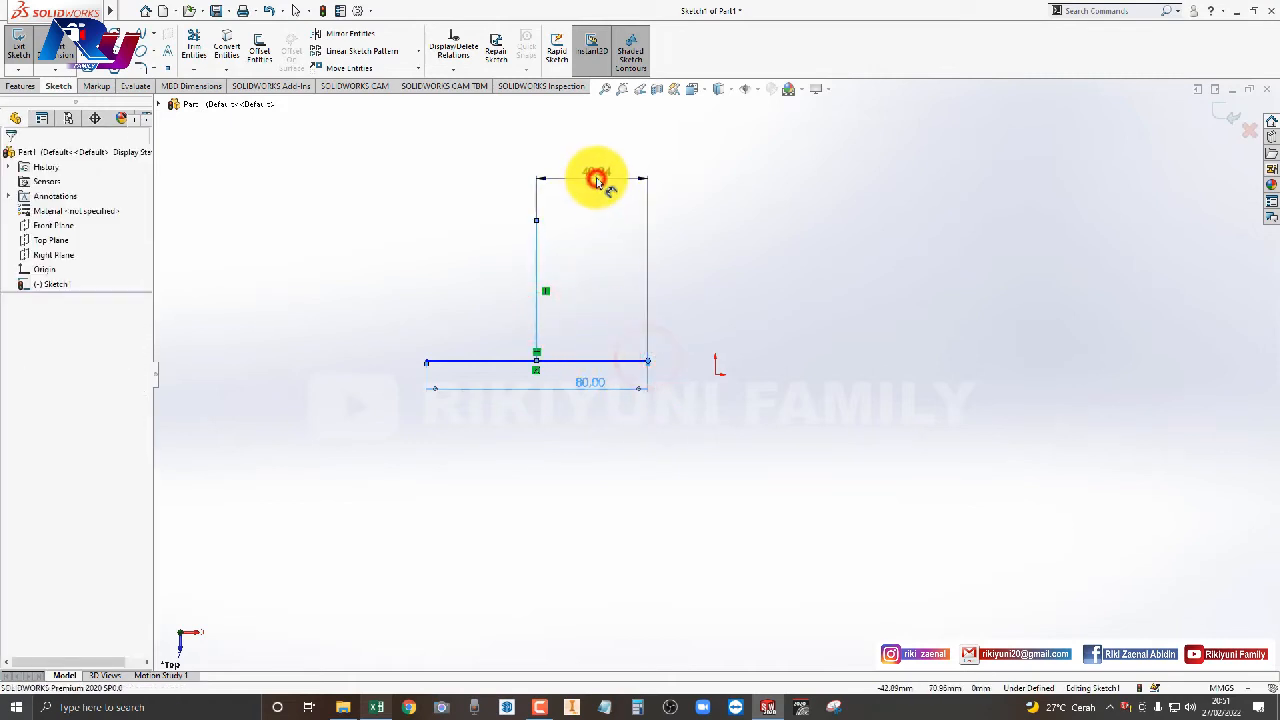
{"action": "left_click", "coordinate": [597, 180]}
{"action": "left_click_drag", "start_coordinate": [591, 143], "coordinate": [944, 255]}
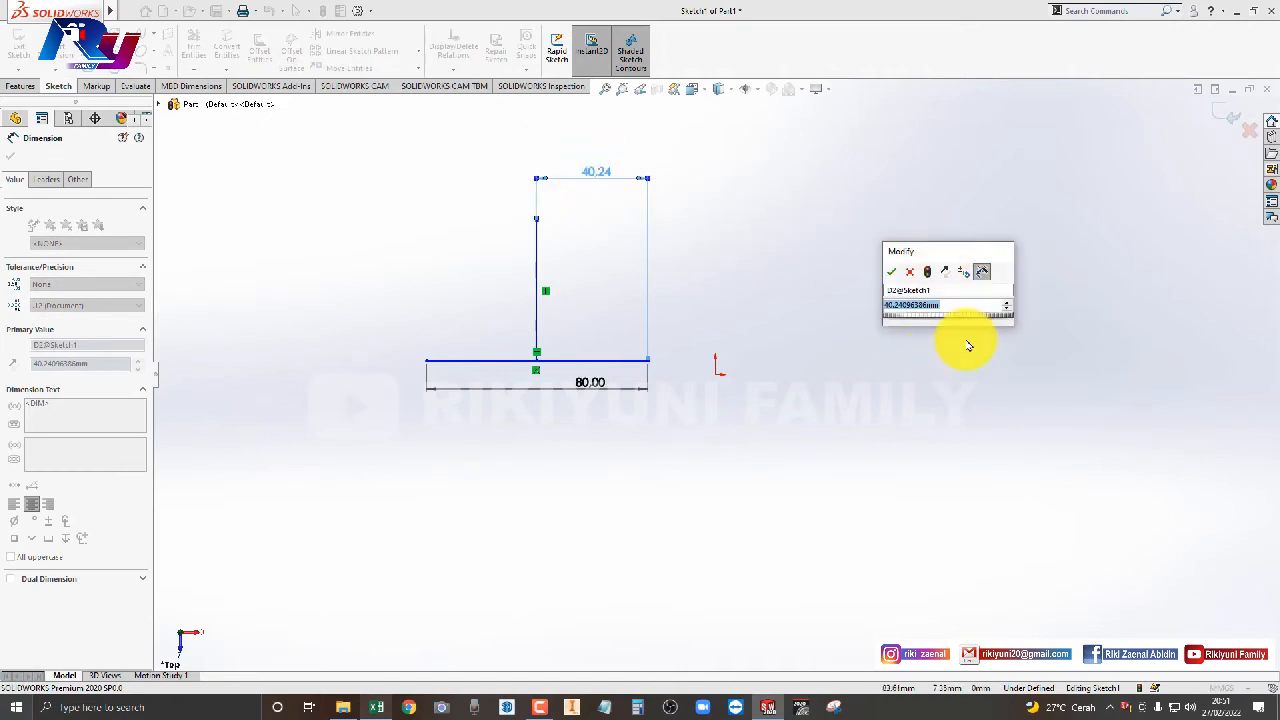
{"action": "left_click", "coordinate": [893, 275]}
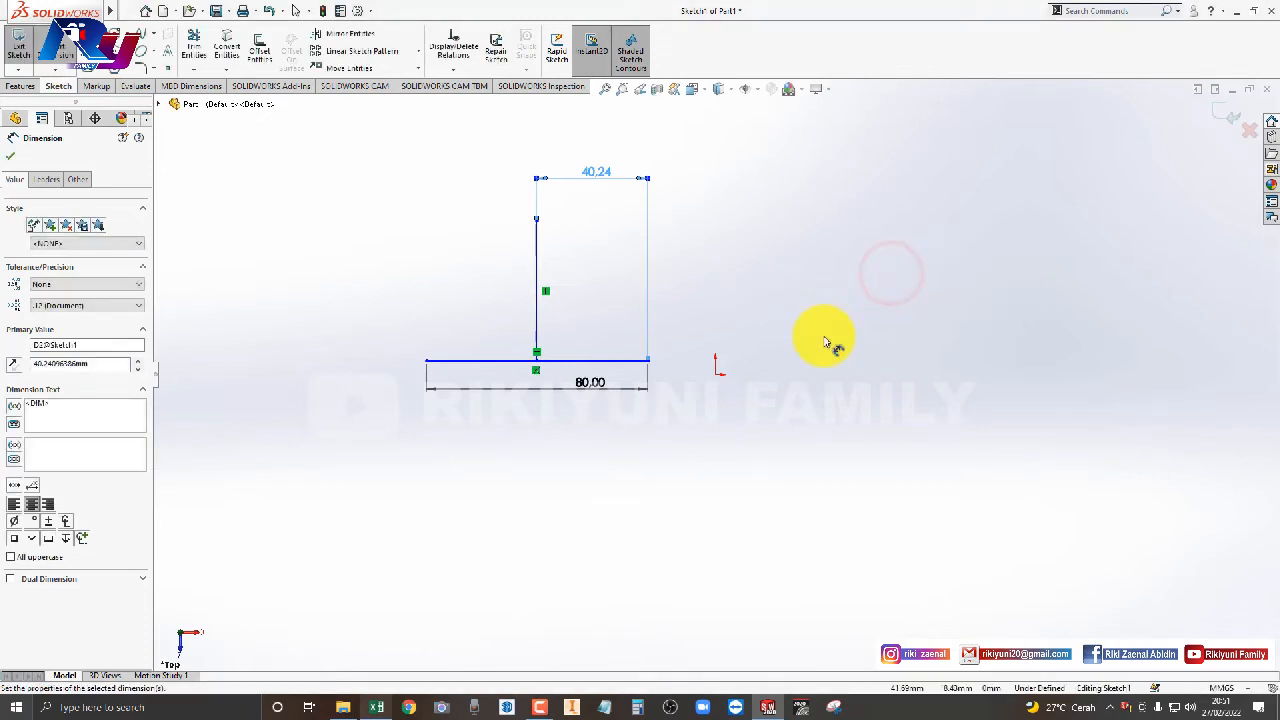
{"action": "left_click", "coordinate": [285, 194]}
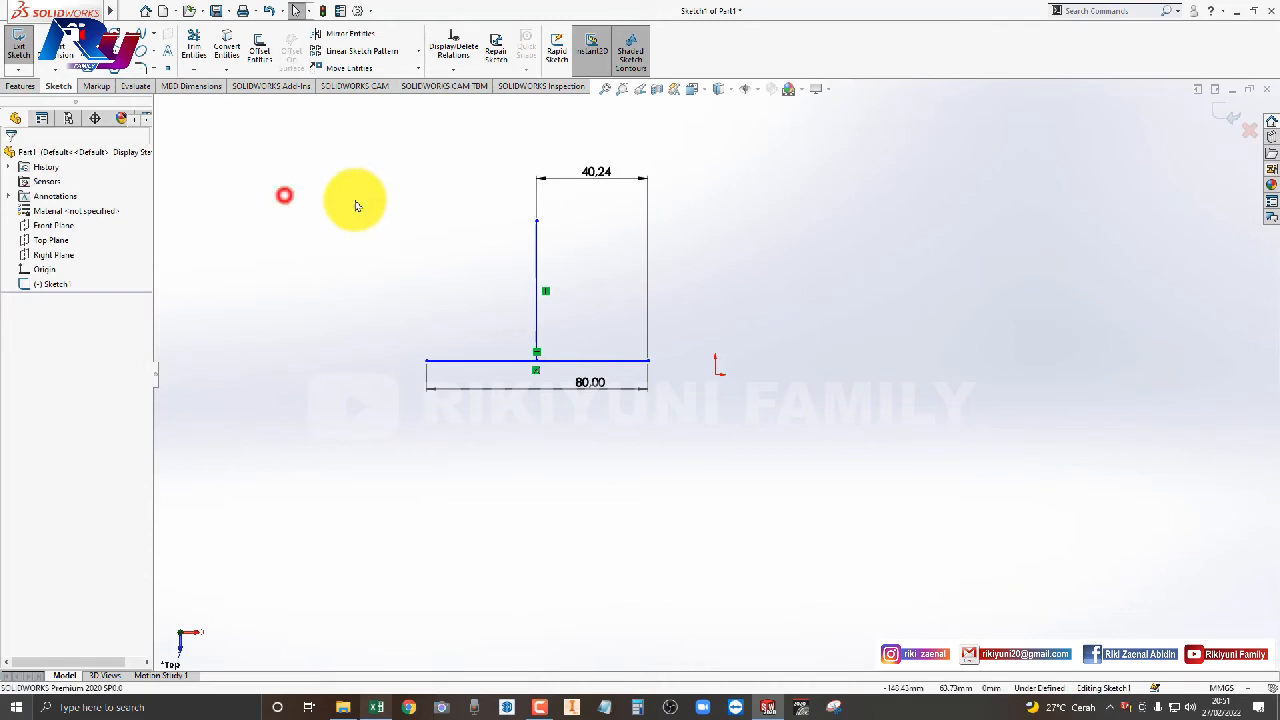
{"action": "mouse_move", "coordinate": [306, 138]}
{"action": "left_mouse_down"}
{"action": "mouse_move", "coordinate": [460, 189]}
{"action": "mouse_move", "coordinate": [703, 460]}
{"action": "left_mouse_up"}
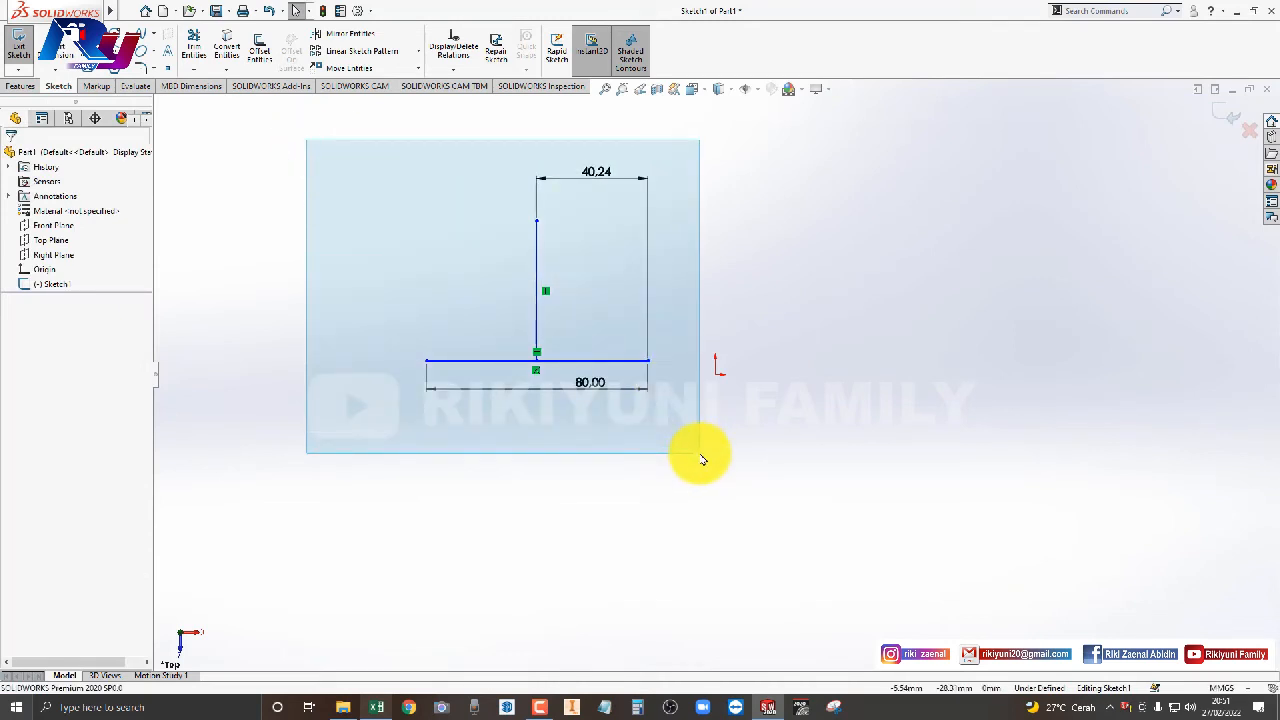
{"action": "left_click_drag", "start_coordinate": [703, 460], "coordinate": [500, 194]}
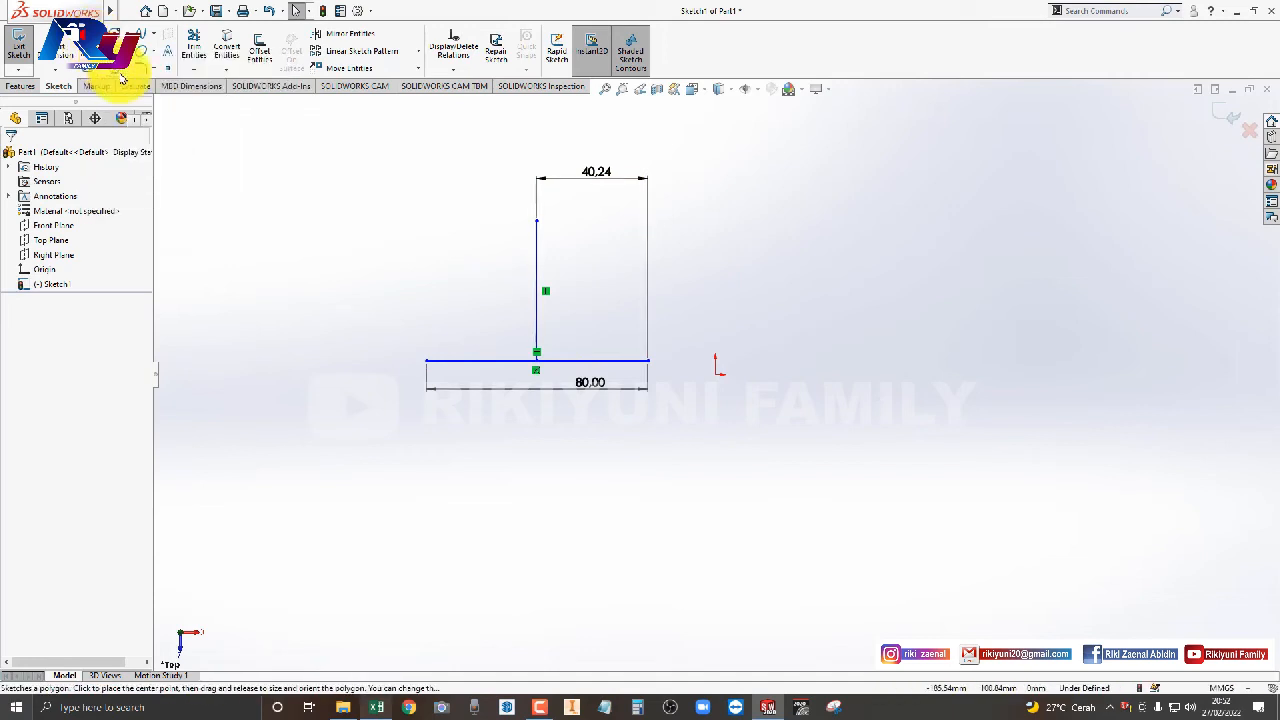
Undo both dimensions and the vertical line, leaving only the horizontal line in the sketch.
{"action": "key", "text": "ctrl+z"}
{"action": "key", "text": "ctrl+z"}
{"action": "key", "text": "ctrl+z"}
{"action": "key", "text": "ctrl+z"}
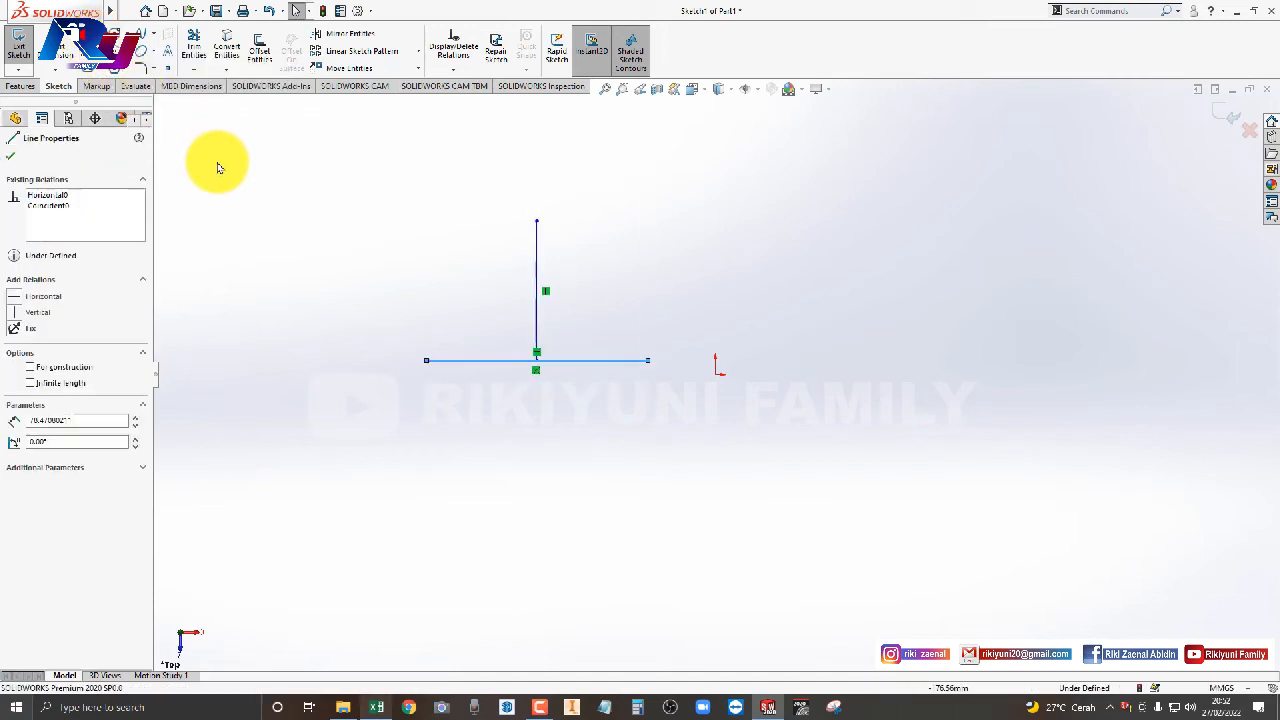
{"action": "key", "text": "ctrl+z"}
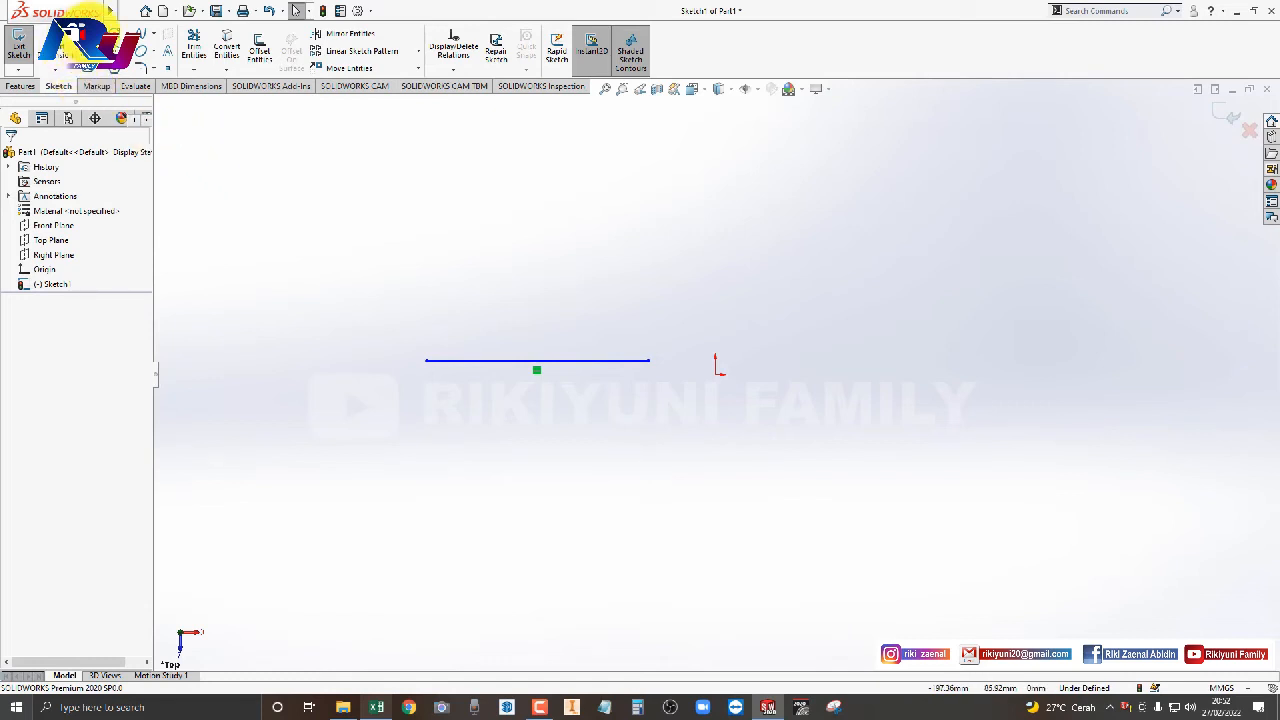
Sketch a vertical line upward from the right endpoint of the horizontal line.
{"action": "left_click", "coordinate": [88, 34]}
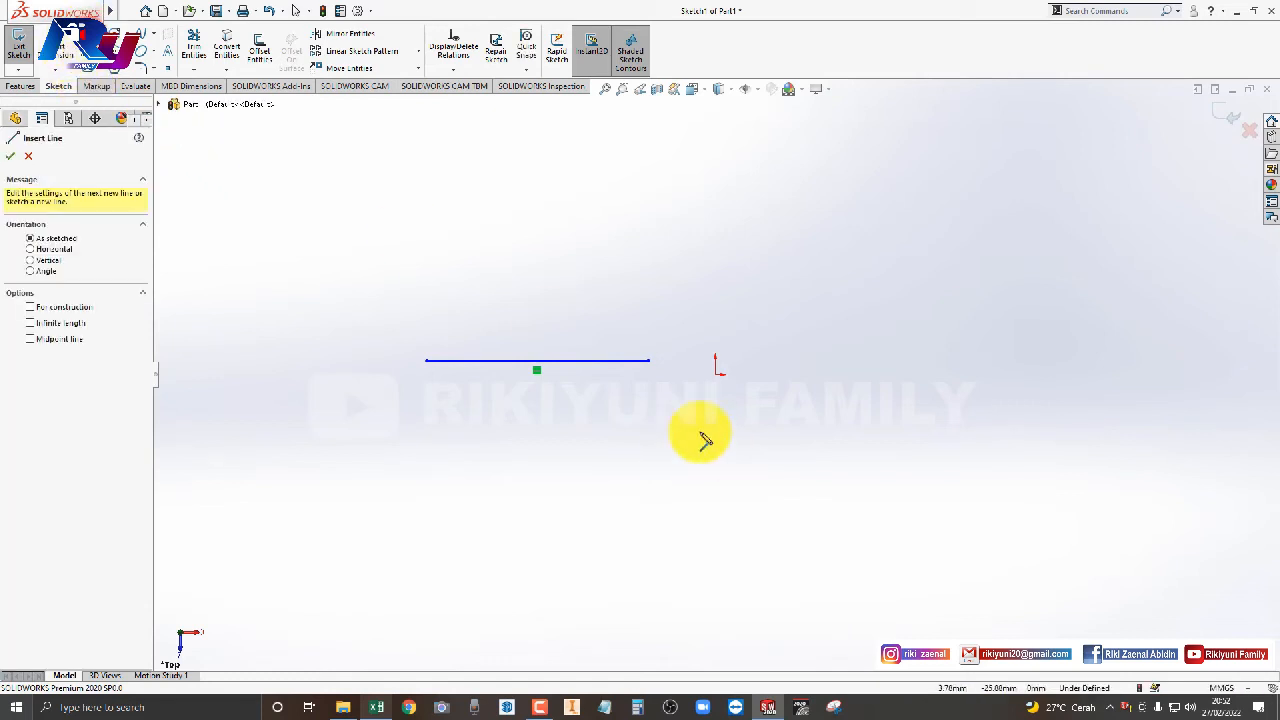
{"action": "left_click", "coordinate": [649, 361]}
{"action": "left_click", "coordinate": [646, 193]}
{"action": "key", "text": "Escape"}
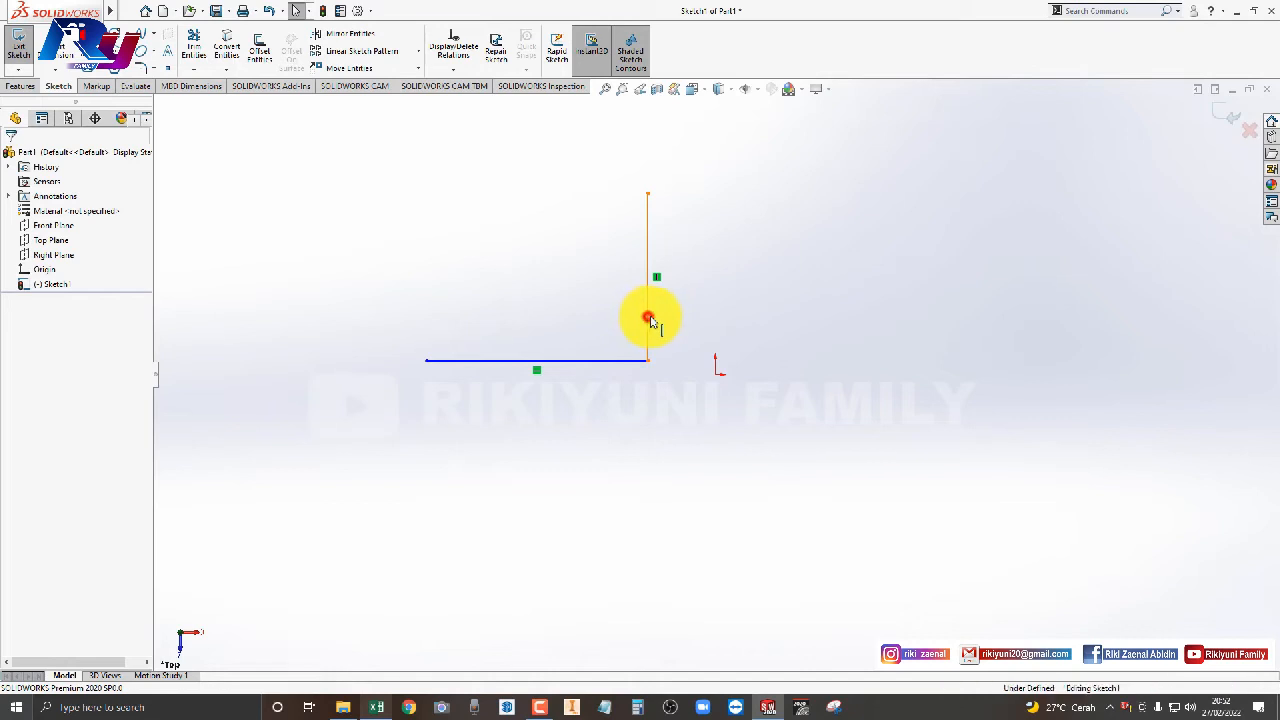
Move the vertical line rightward past the origin and back leftward to test its connection to the horizontal line's right endpoint.
{"action": "left_click_drag", "start_coordinate": [648, 320], "coordinate": [737, 334]}
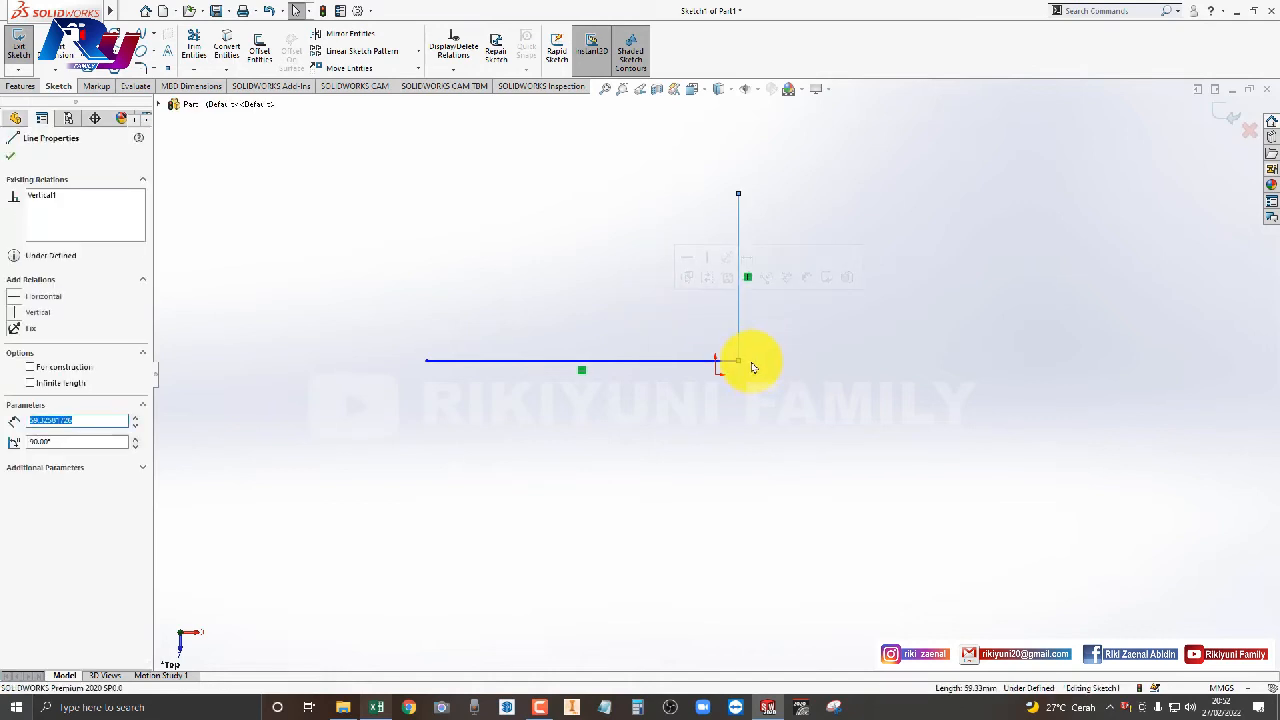
{"action": "left_click_drag", "start_coordinate": [737, 334], "coordinate": [627, 361]}
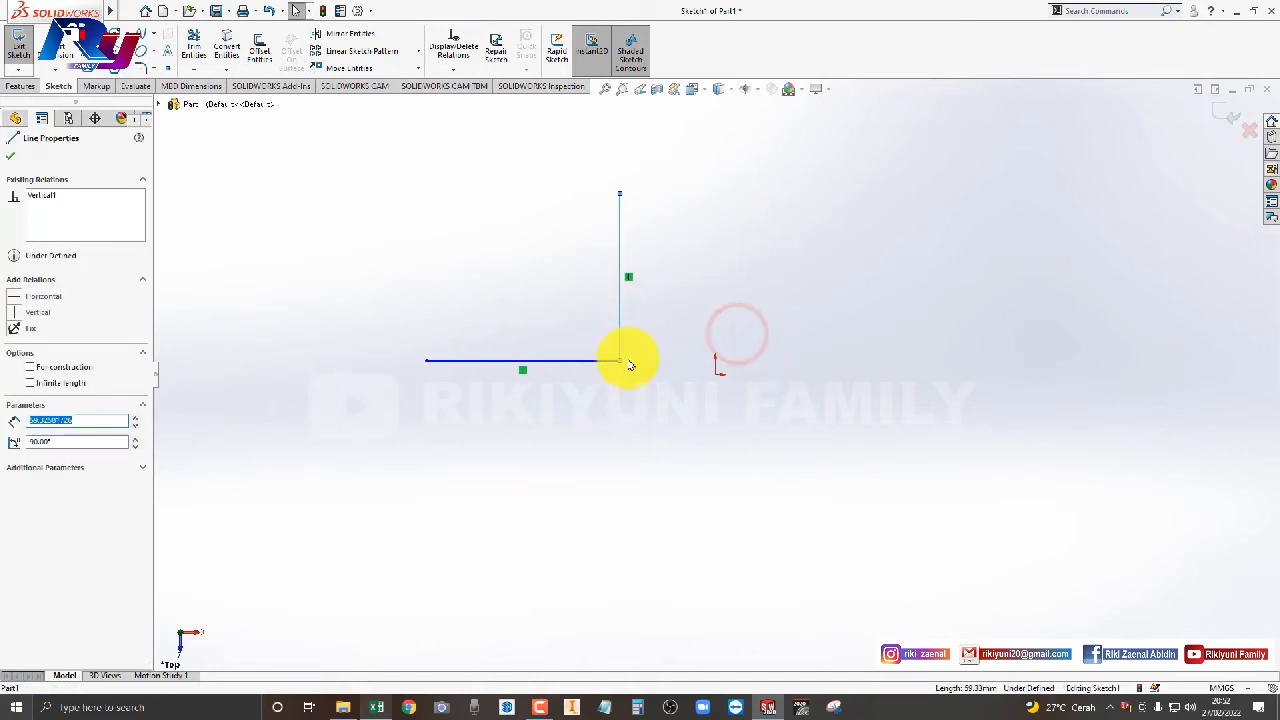
{"action": "left_click", "coordinate": [8, 162]}
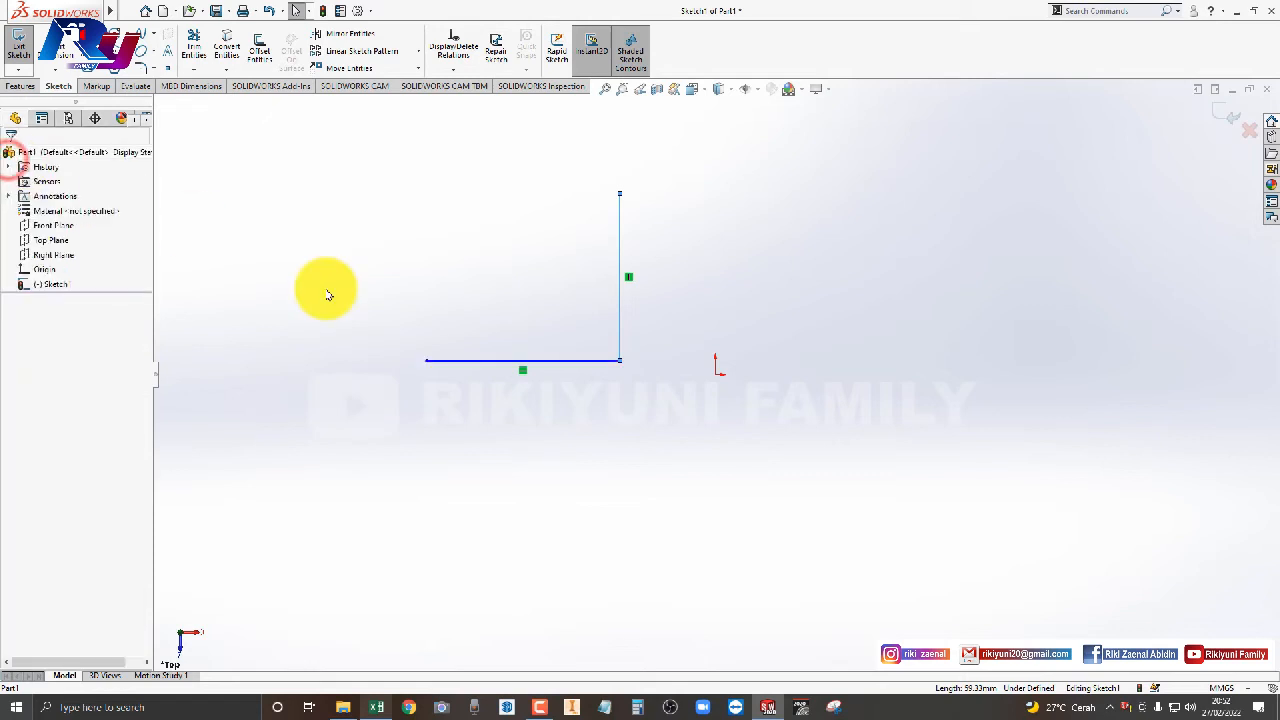
Undo the vertical line's moves and the vertical line itself, leaving only the horizontal line in the sketch.
{"action": "key", "text": "ctrl+z"}
{"action": "key", "text": "ctrl+z"}
{"action": "key", "text": "ctrl+z"}
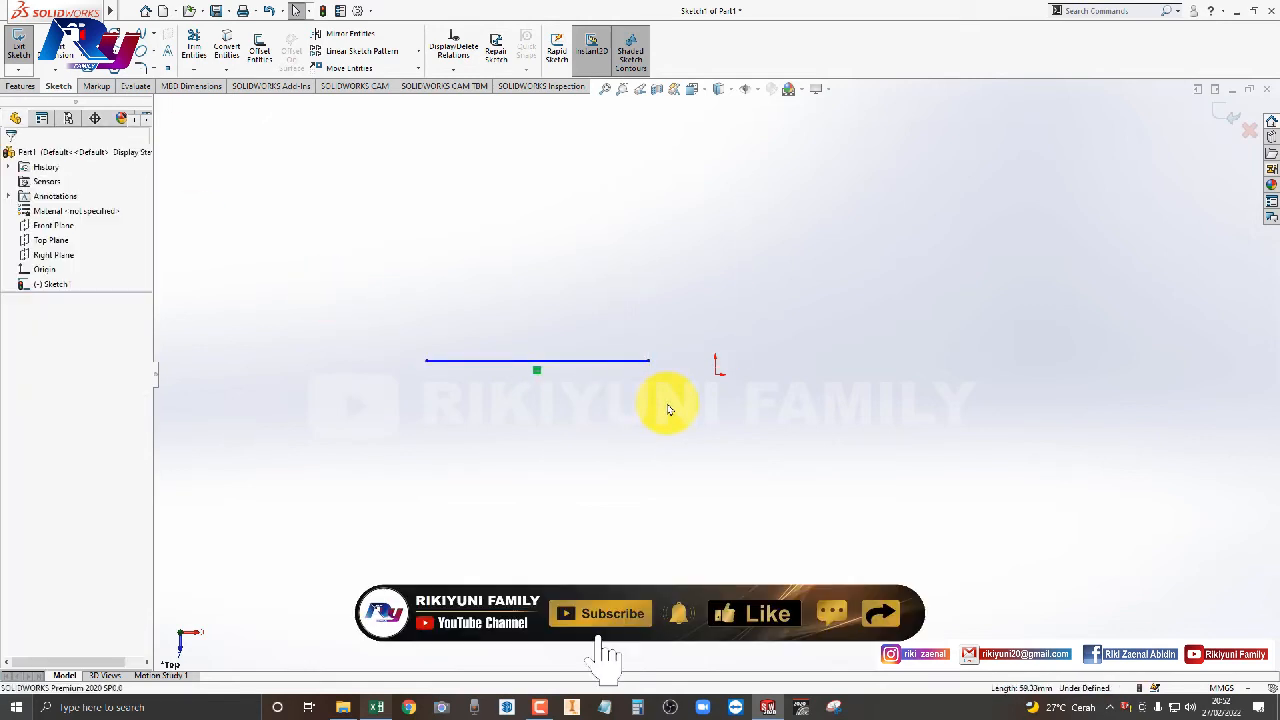
{"action": "left_click", "coordinate": [534, 268]}
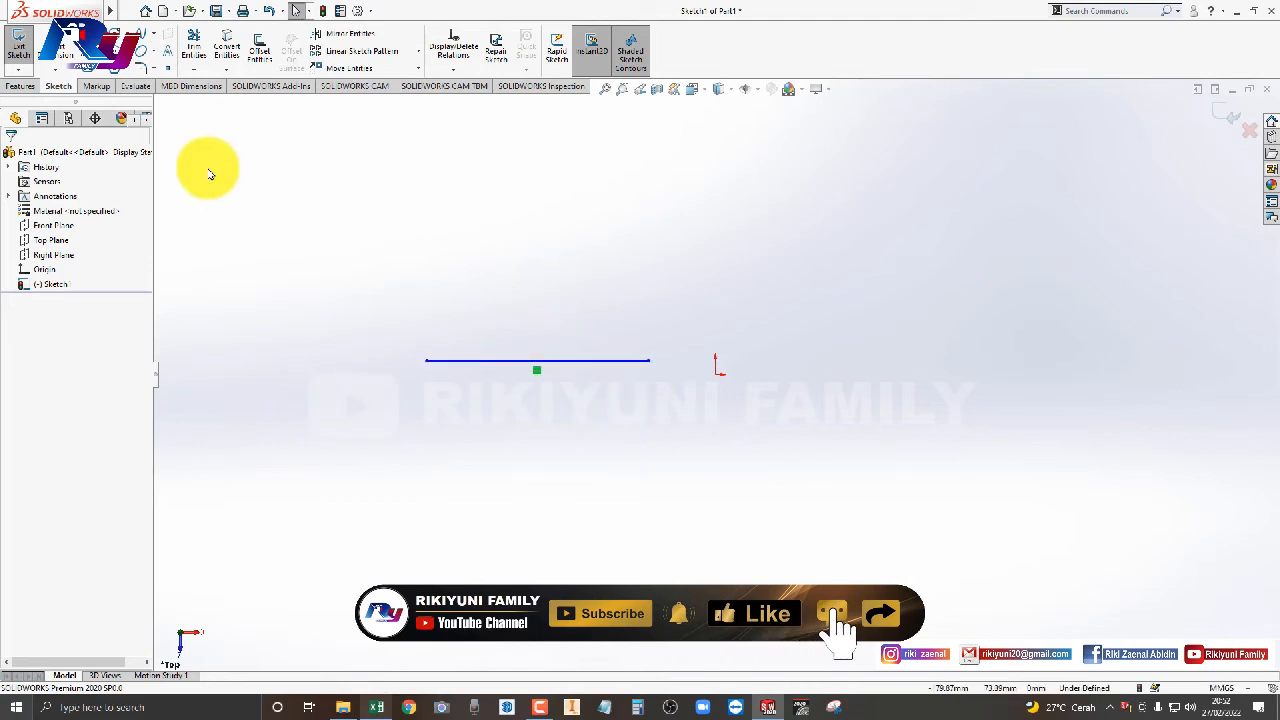
{"action": "left_click", "coordinate": [95, 35]}
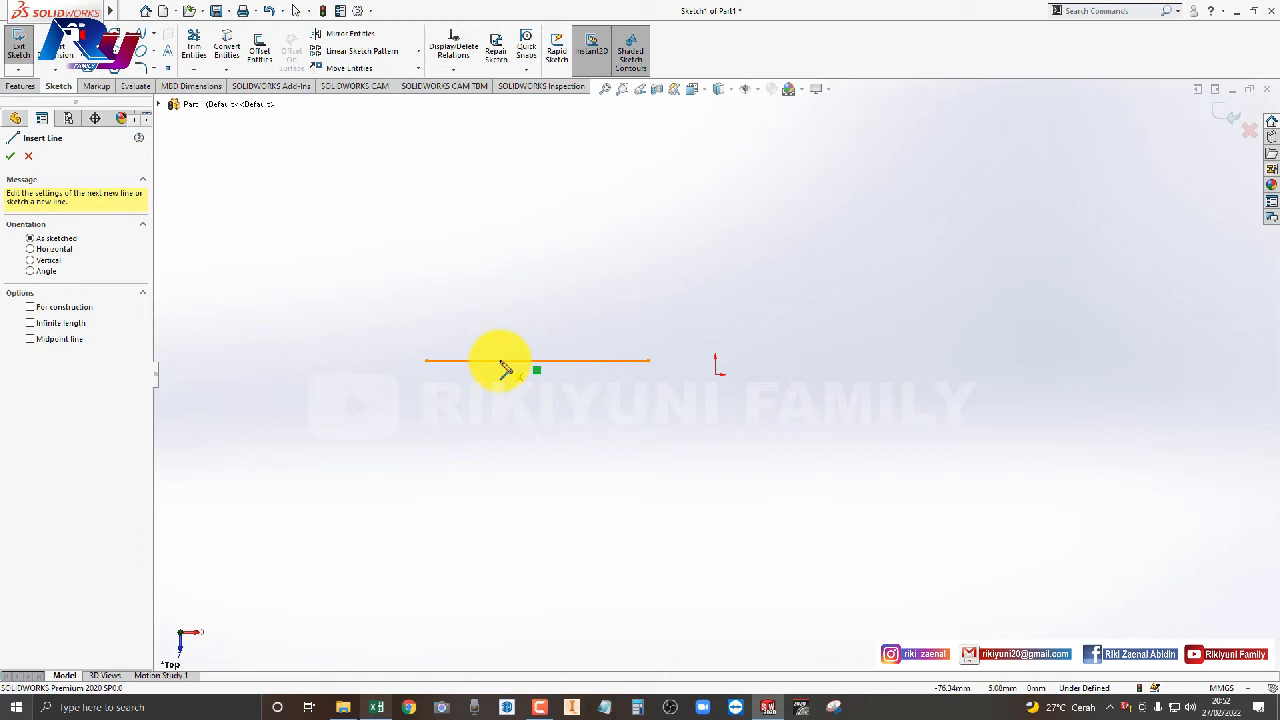
{"action": "left_click_drag", "start_coordinate": [500, 361], "coordinate": [493, 339]}
{"action": "key", "text": "Escape"}
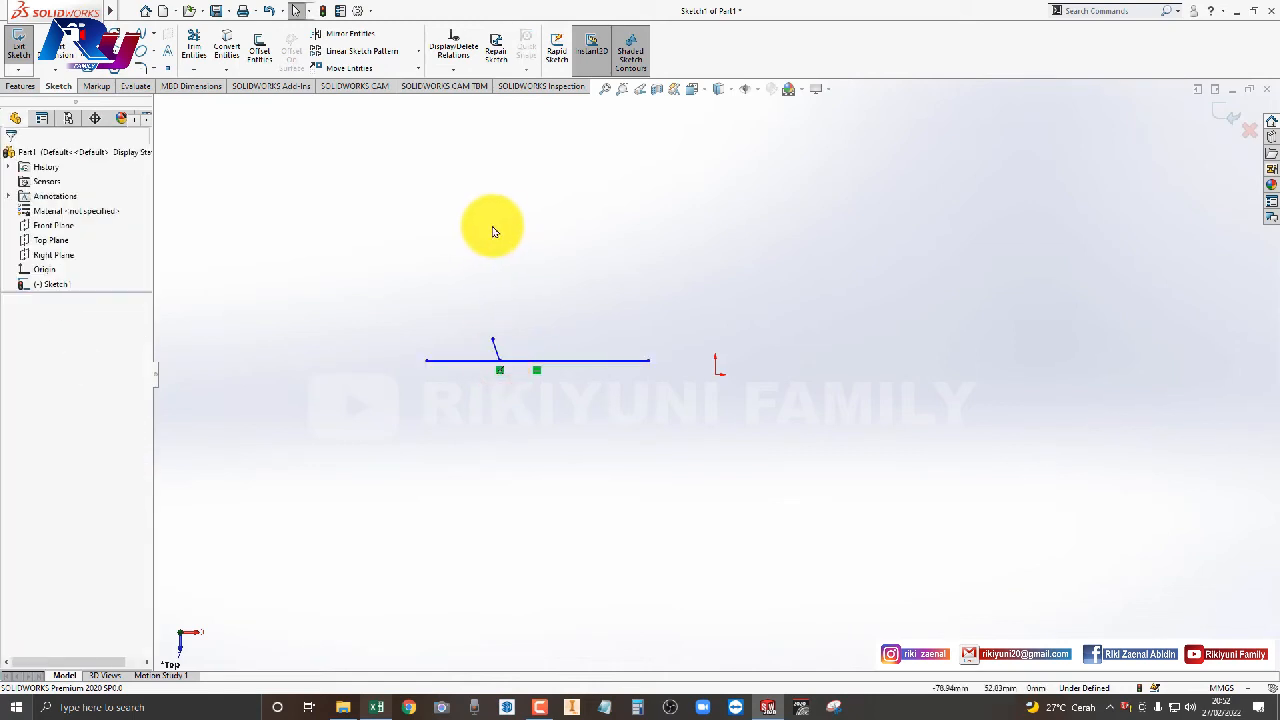
{"action": "key", "text": "ctrl+z"}
Sketch a vertical line upward from a point left of the horizontal line's midpoint and undo it.
{"action": "left_click", "coordinate": [90, 36]}
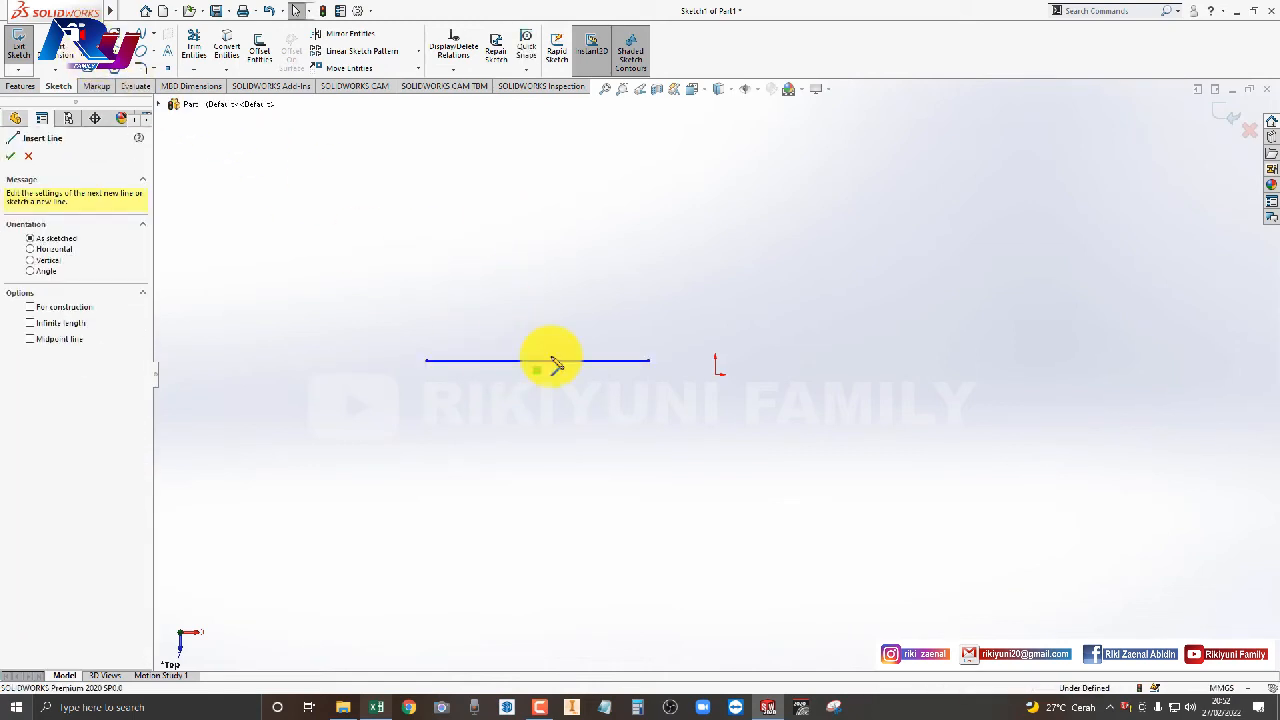
{"action": "left_click", "coordinate": [488, 362]}
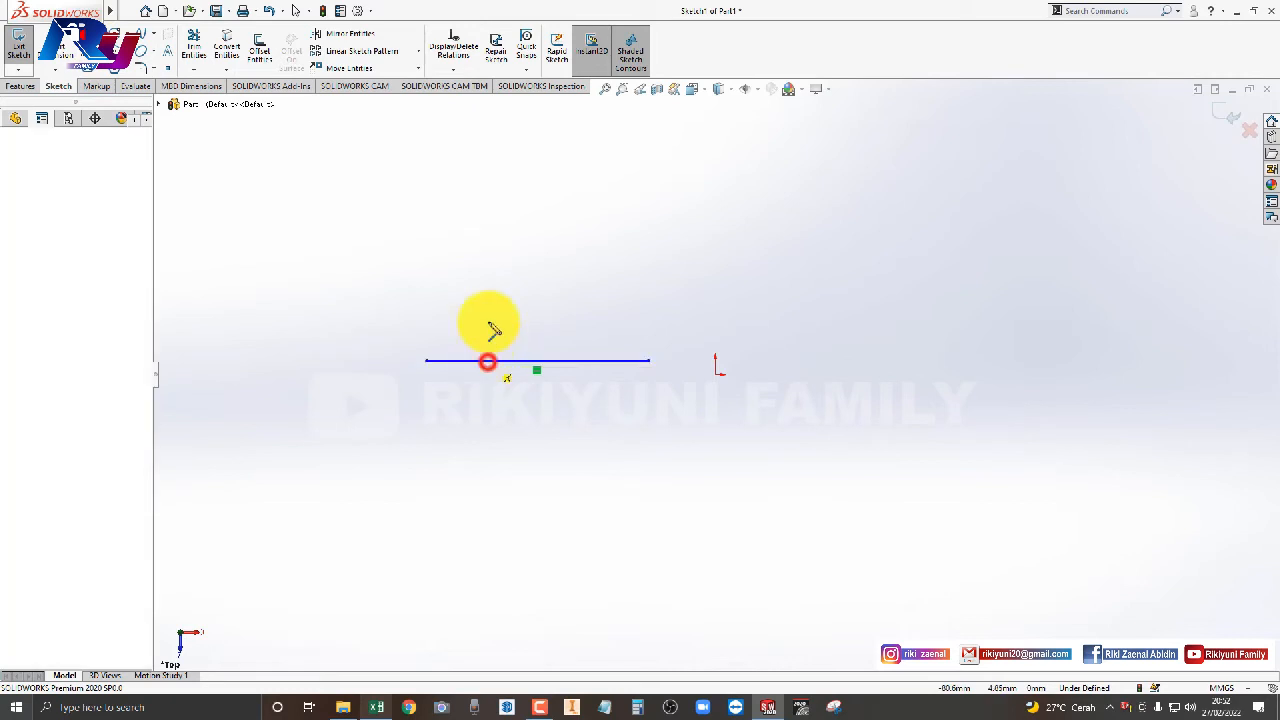
{"action": "left_click", "coordinate": [488, 213]}
{"action": "left_click", "coordinate": [610, 360]}
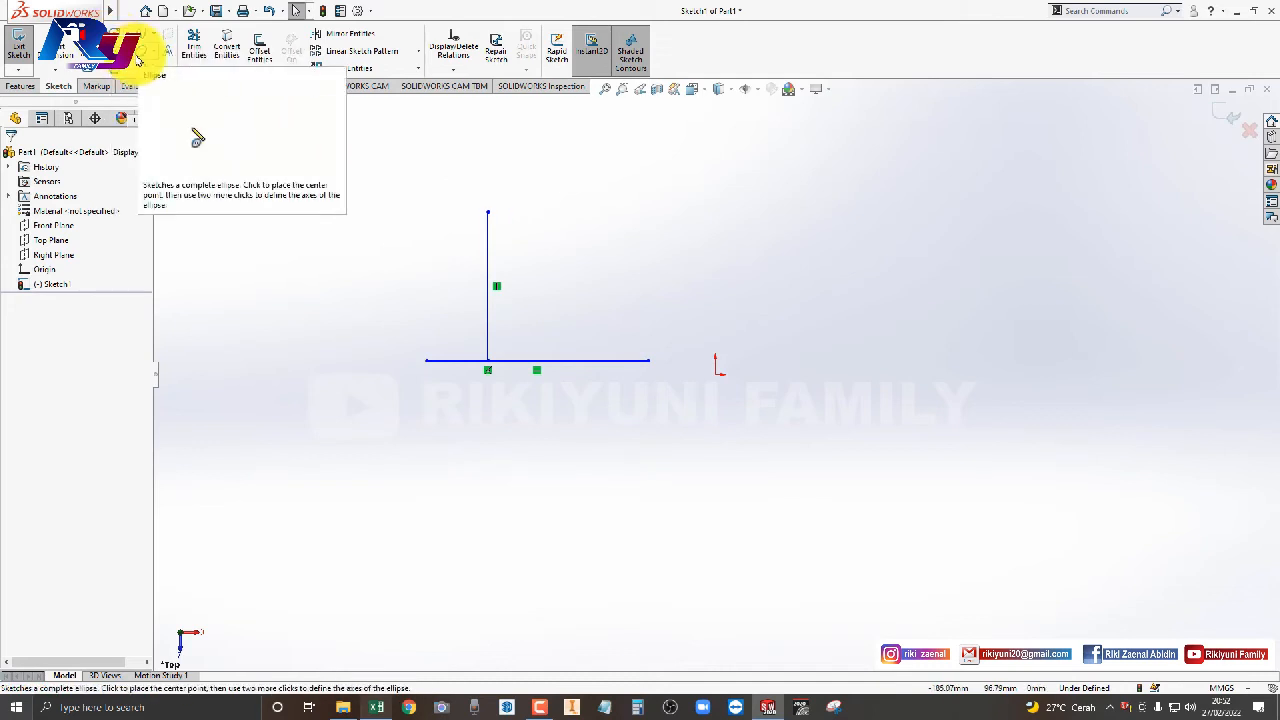
{"action": "key", "text": "ctrl+z"}
Sketch a second horizontal line above the first, ending directly above its right endpoint.
{"action": "left_click", "coordinate": [89, 36]}
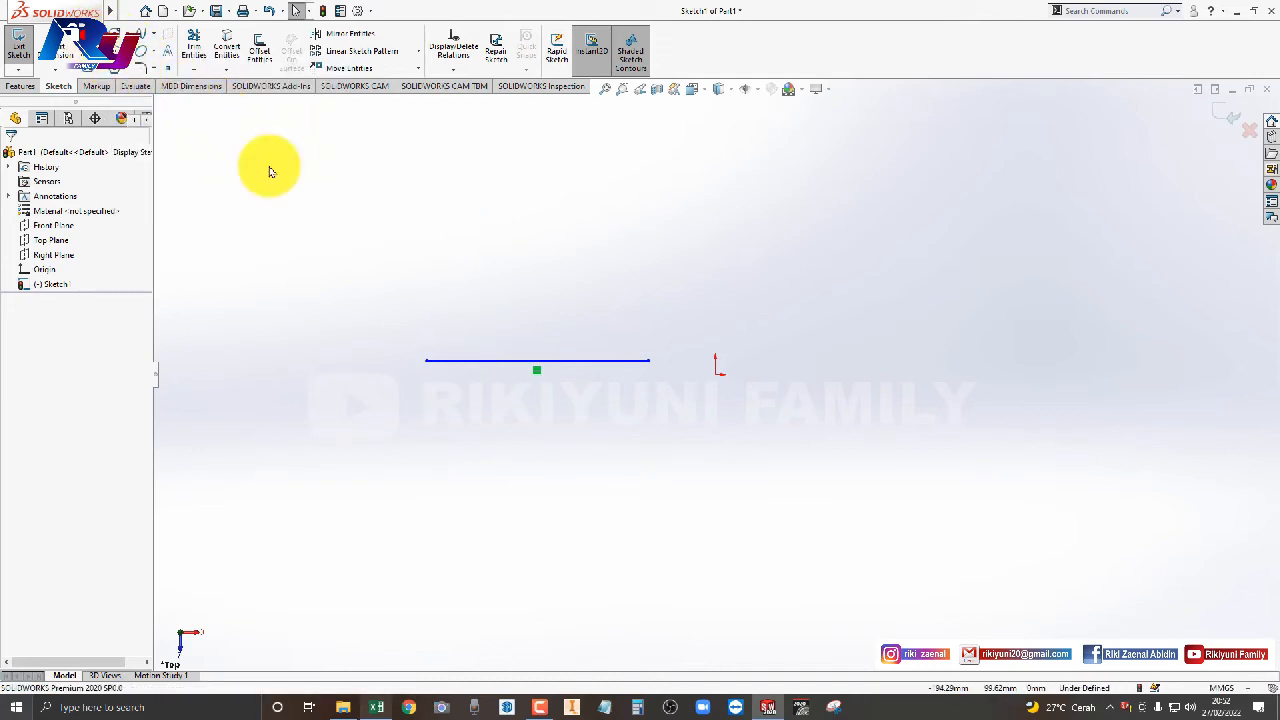
{"action": "left_click", "coordinate": [418, 271]}
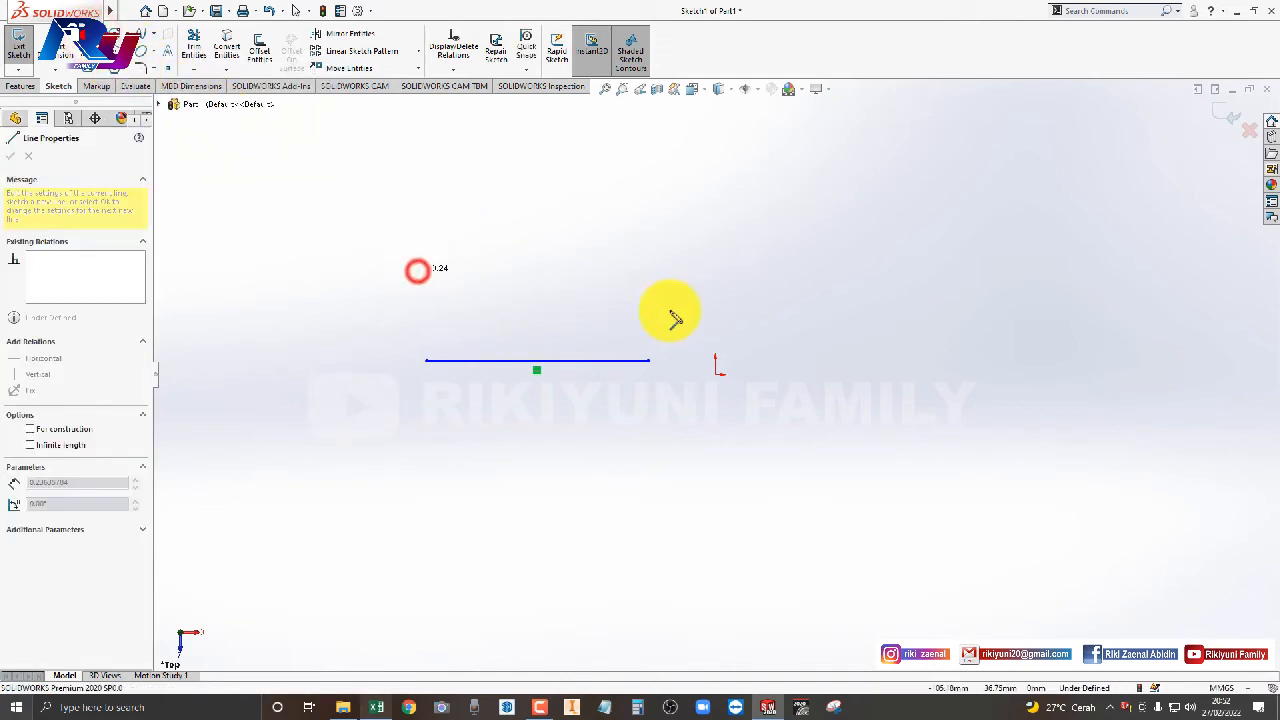
{"action": "left_click", "coordinate": [648, 271]}
{"action": "key", "text": "Escape"}
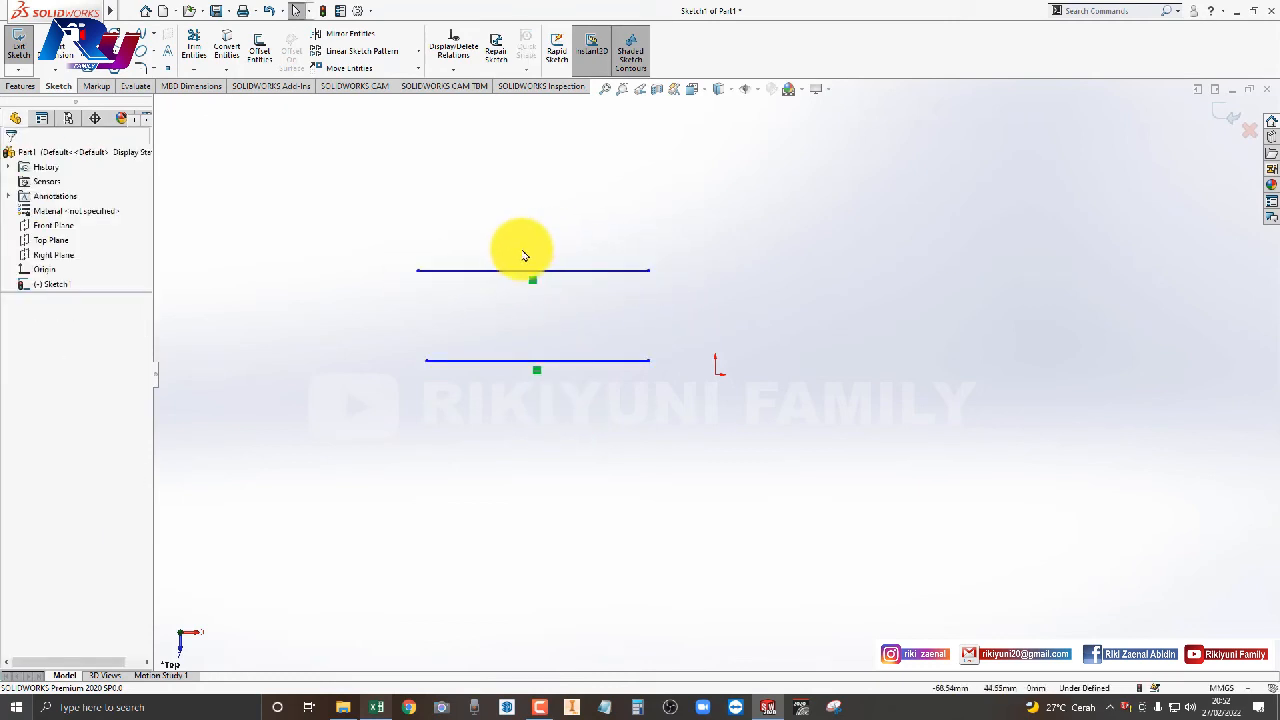
Delete both horizontal lines to empty the sketch.
{"action": "left_click_drag", "start_coordinate": [385, 205], "coordinate": [727, 513]}
{"action": "key", "text": "Delete"}
{"action": "left_click", "coordinate": [536, 414]}
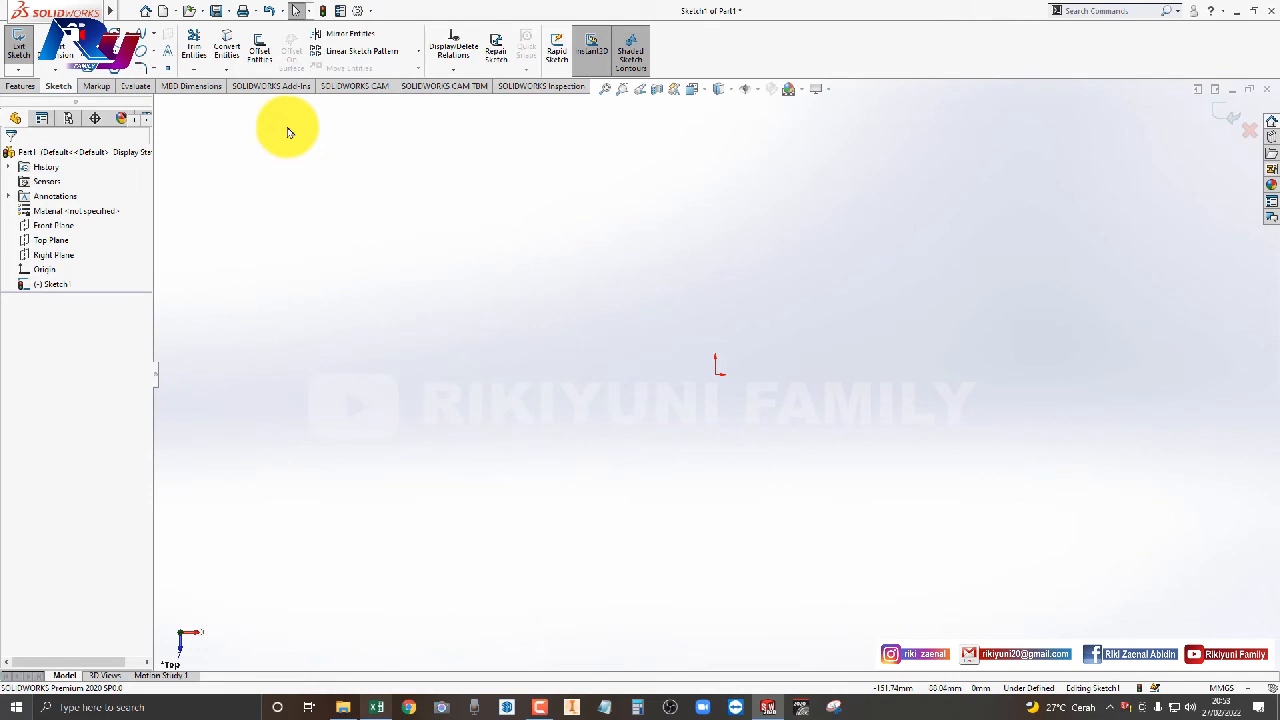
Enable the End points and sketch points, Center Points, Mid-points, Perpendicular and Parallel sketch snaps in the Relations/Snaps system options.
{"action": "left_click", "coordinate": [358, 12]}
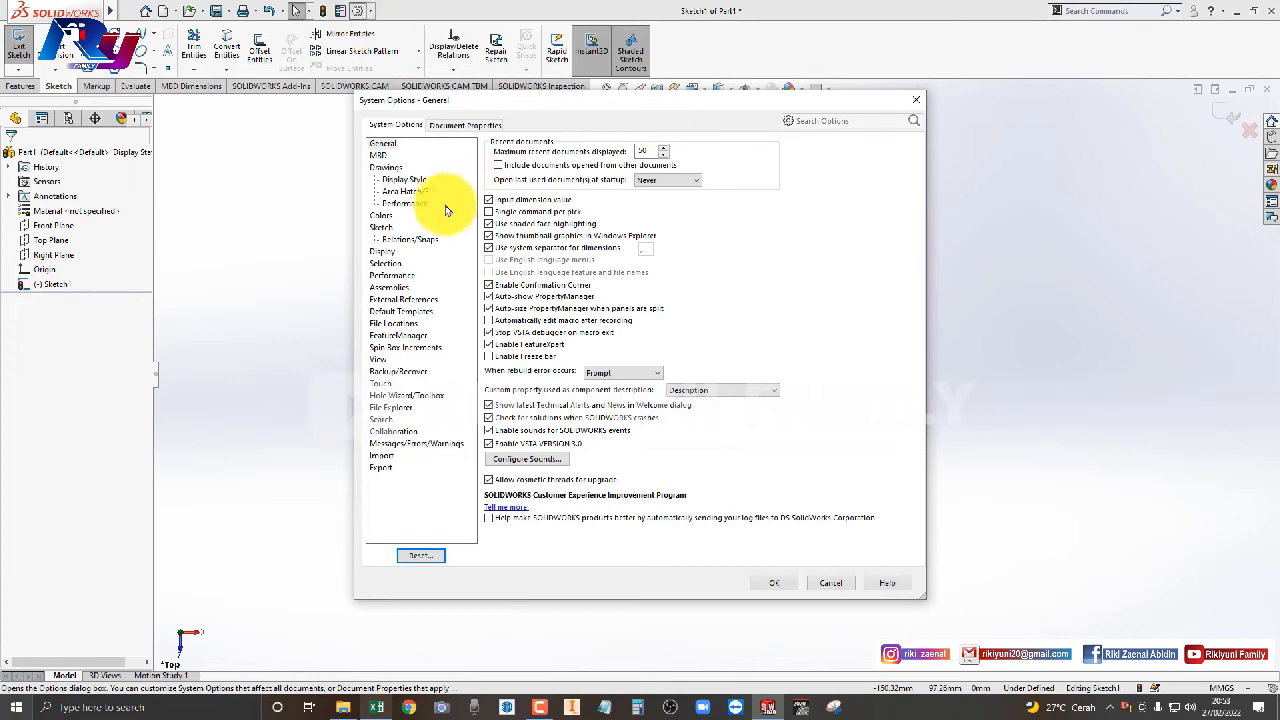
{"action": "left_click", "coordinate": [398, 229]}
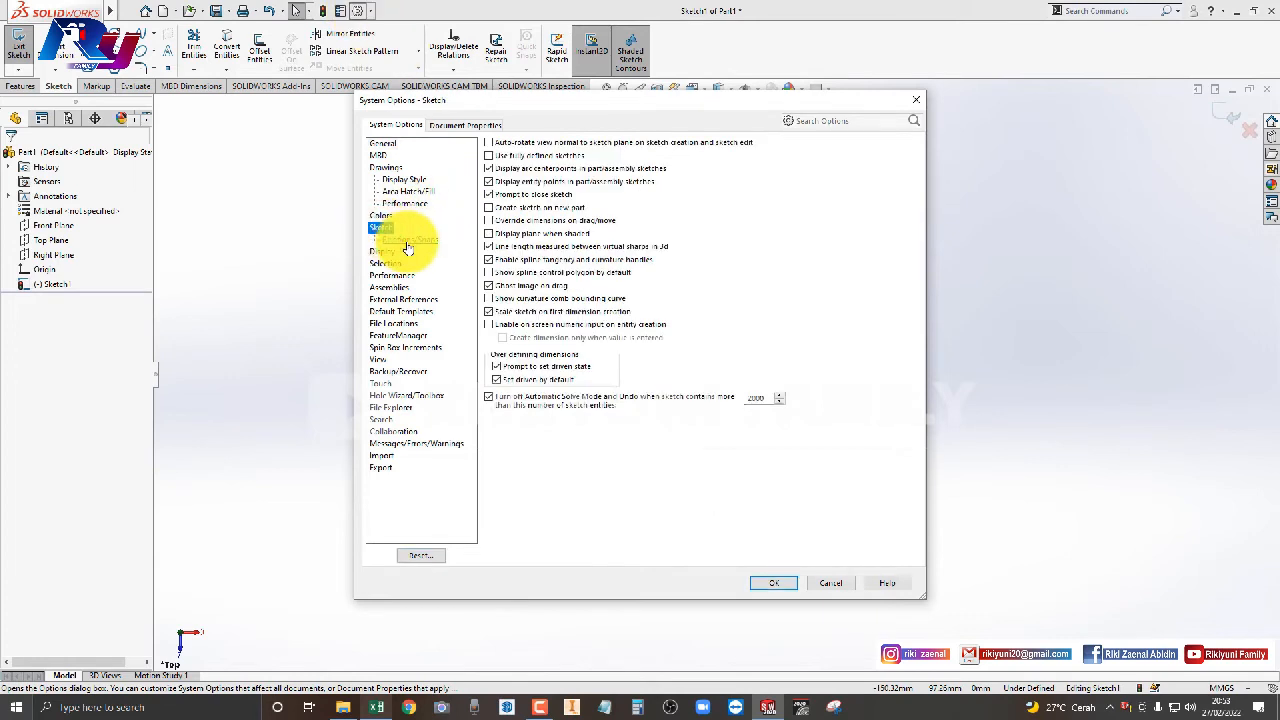
{"action": "left_click", "coordinate": [407, 242]}
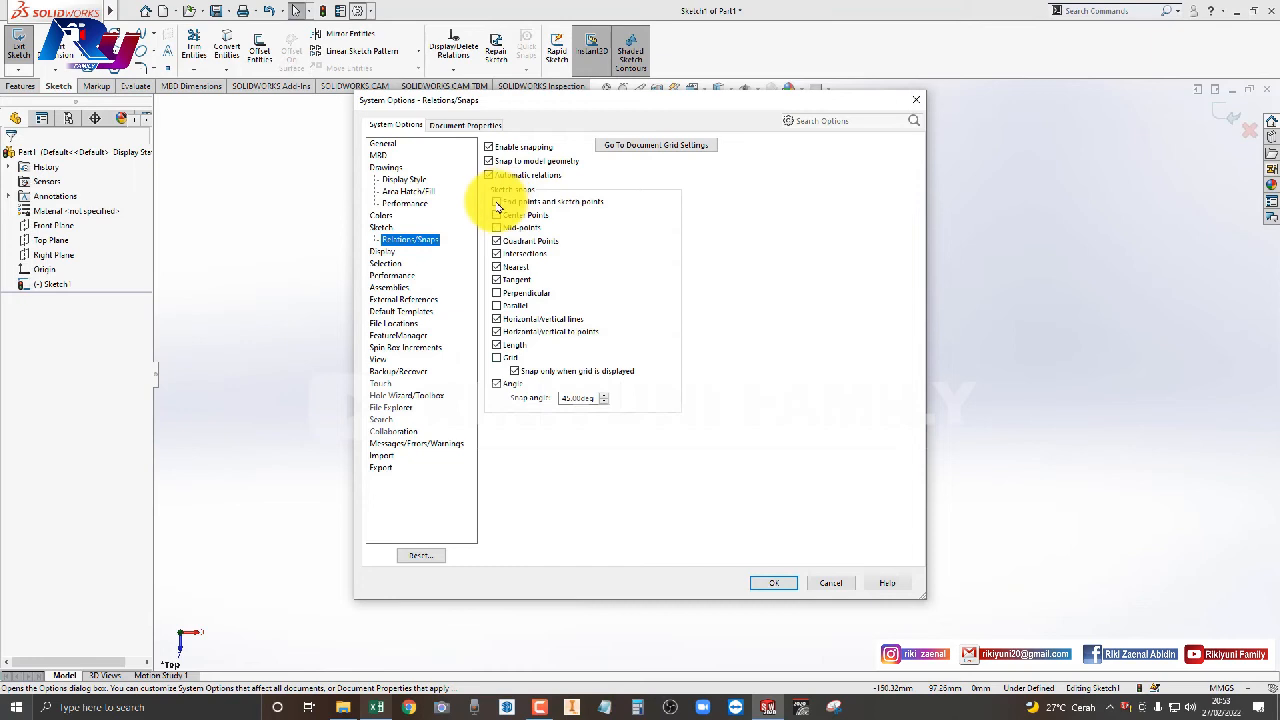
{"action": "left_click", "coordinate": [496, 203]}
{"action": "left_click", "coordinate": [496, 215]}
{"action": "left_click", "coordinate": [496, 228]}
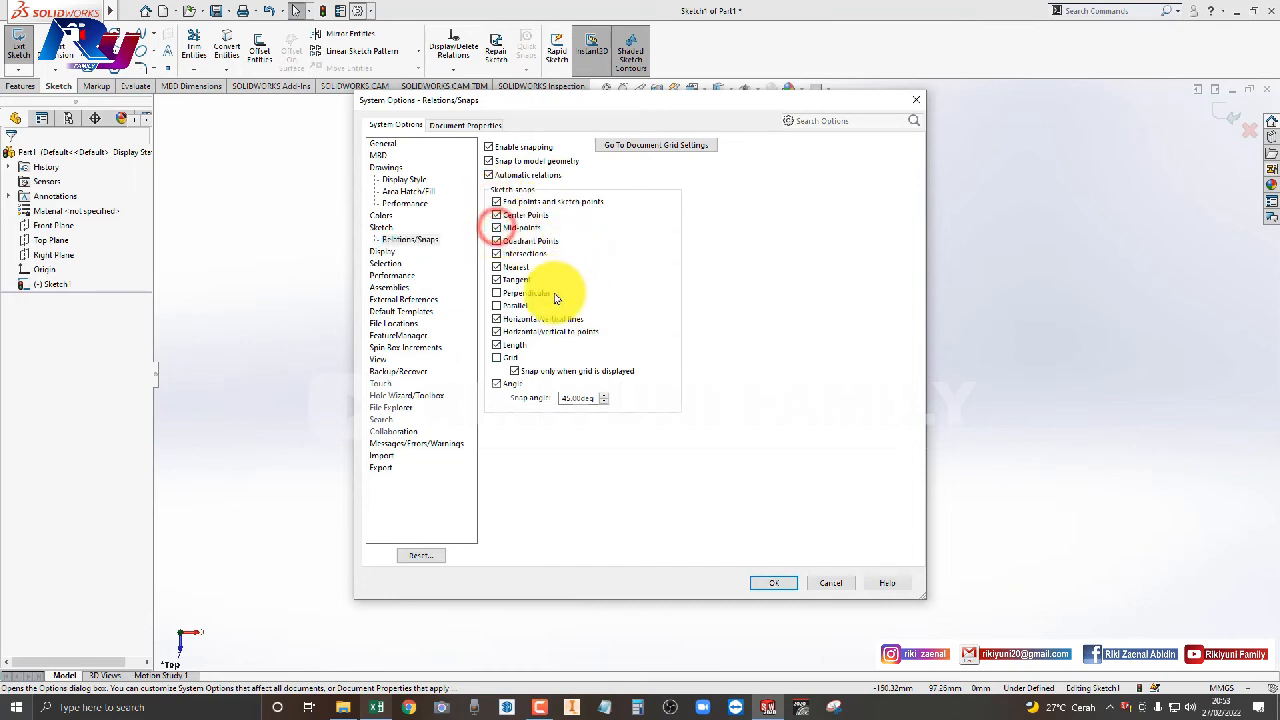
{"action": "left_click", "coordinate": [496, 293]}
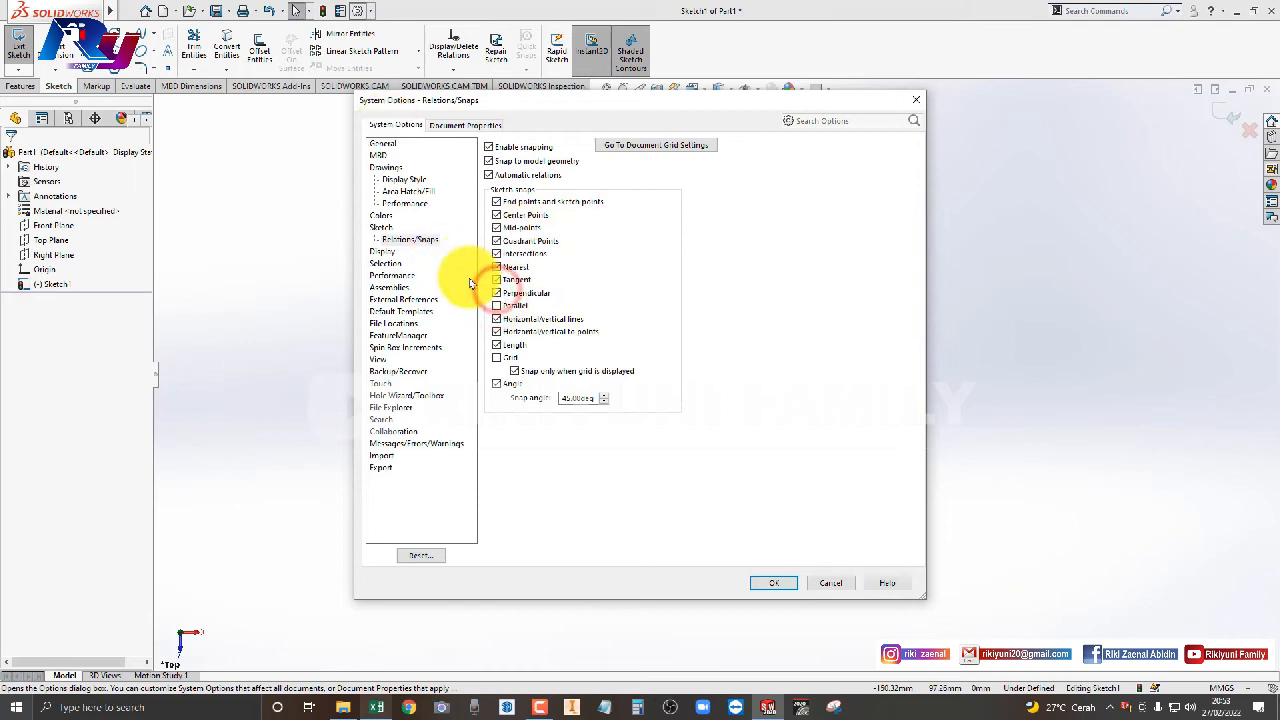
{"action": "left_click", "coordinate": [496, 305]}
{"action": "left_click", "coordinate": [783, 586]}
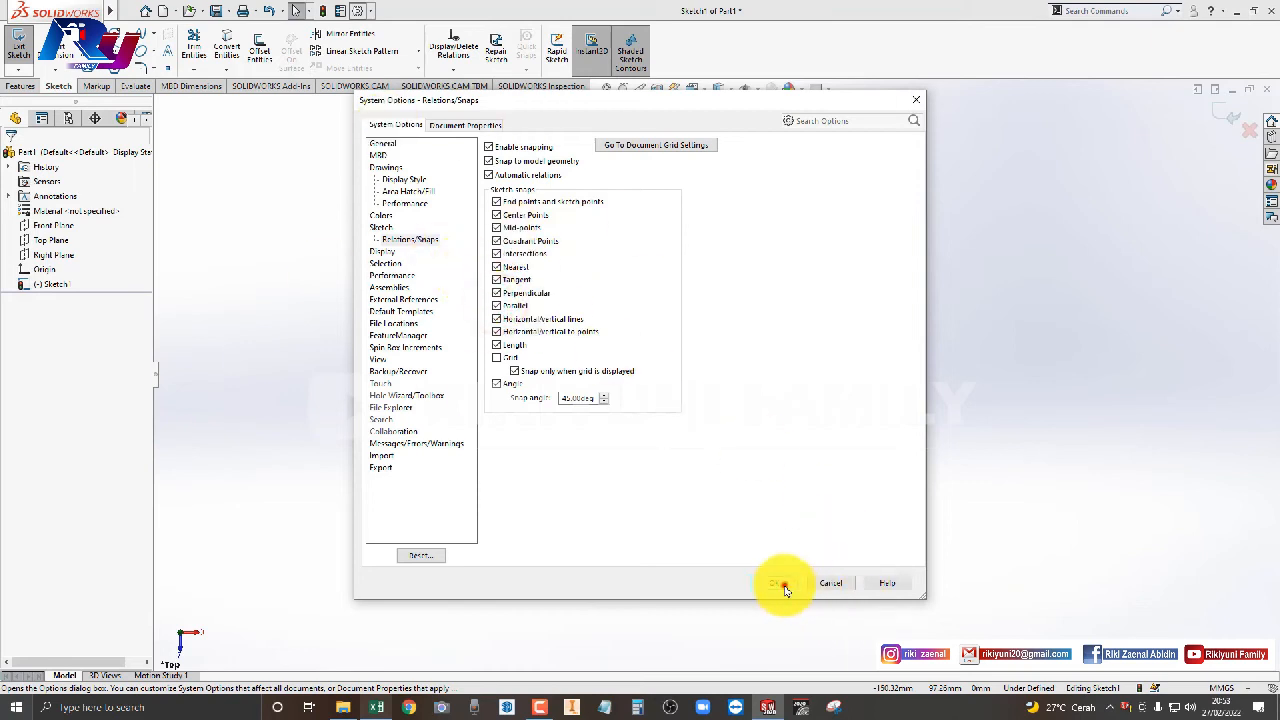
{"action": "left_click", "coordinate": [631, 417]}
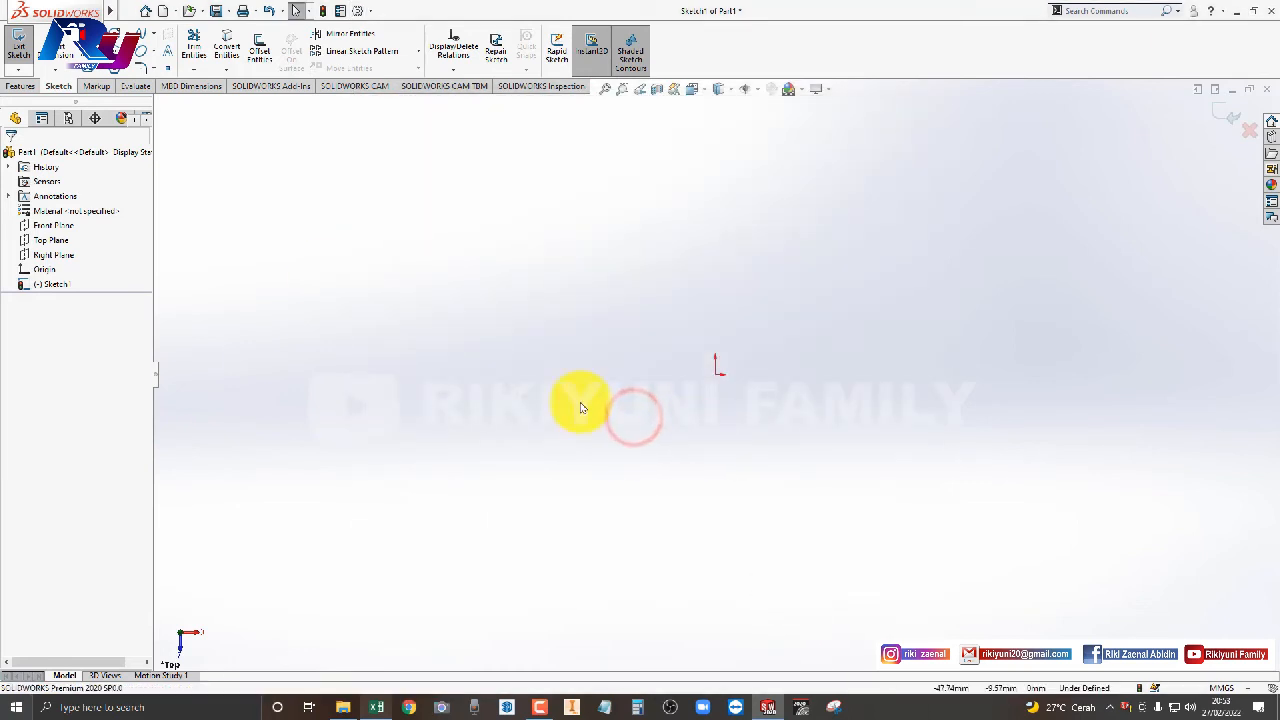
Sketch a horizontal line about 172 mm long just above the origin.
{"action": "key", "text": "l"}
{"action": "left_click", "coordinate": [398, 337]}
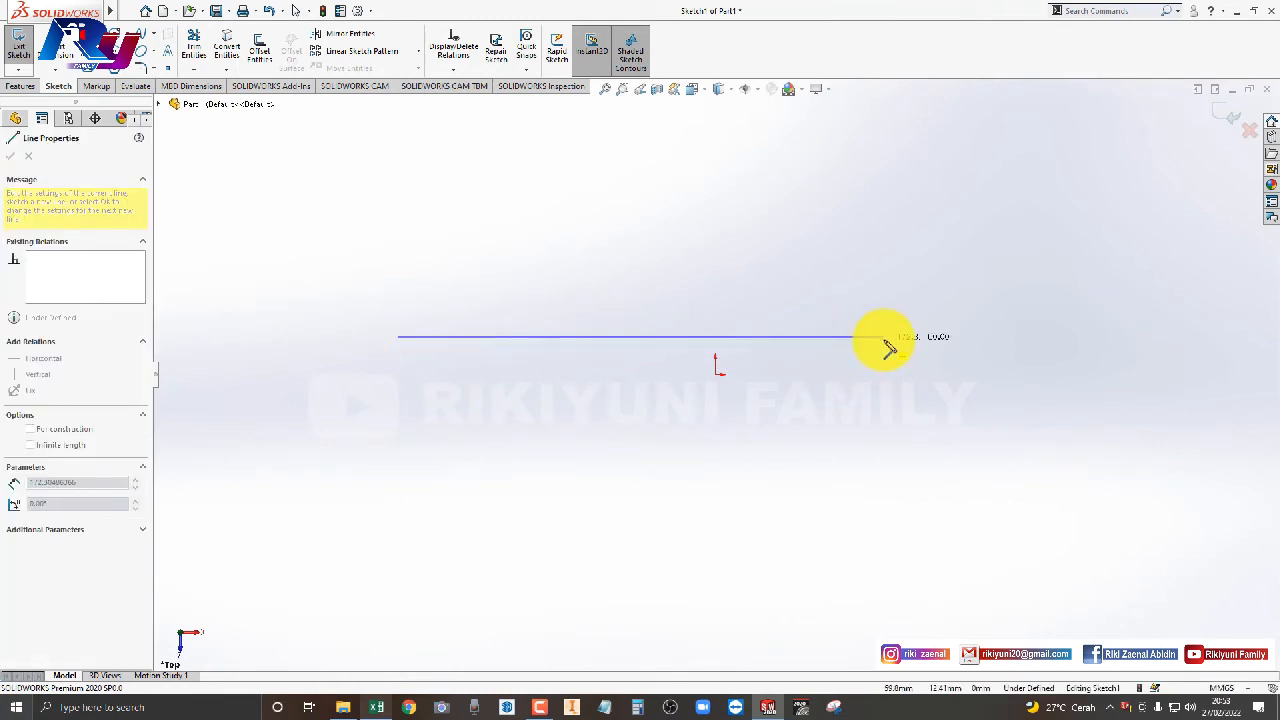
{"action": "left_click", "coordinate": [886, 337]}
{"action": "key", "text": "Escape"}
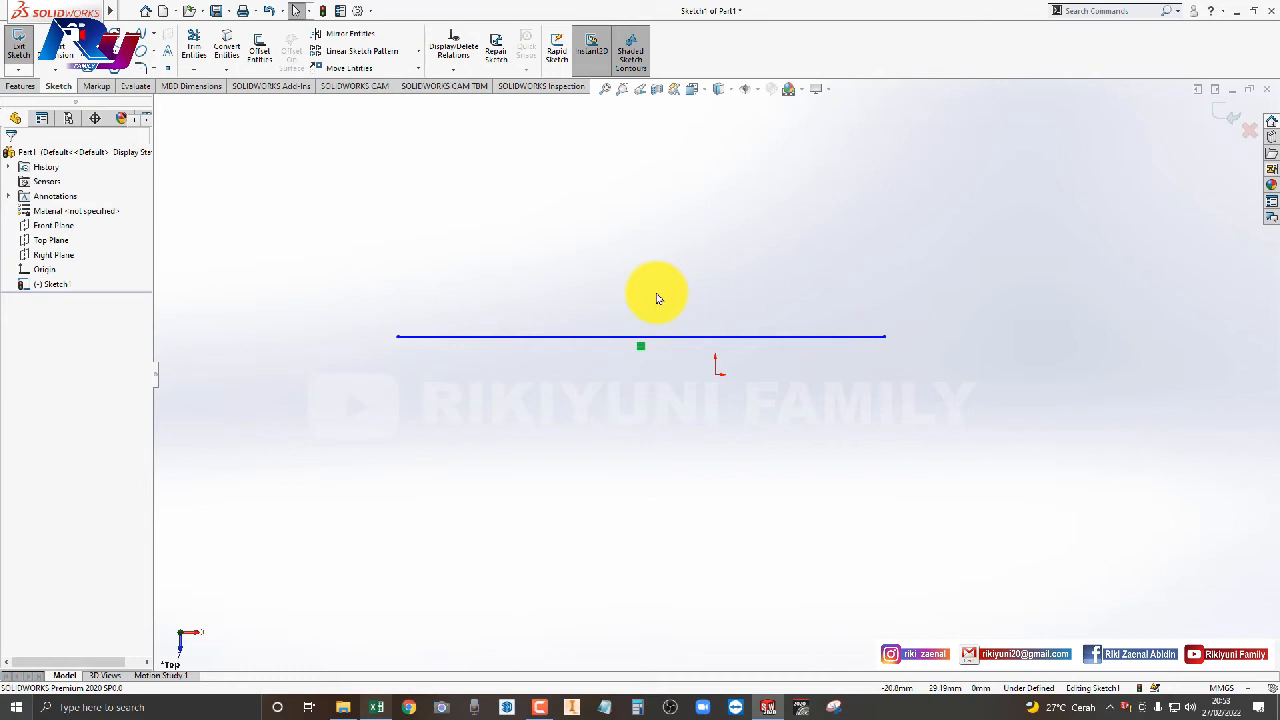
Sketch vertical lines upward from the horizontal line's midpoint and from its left endpoint.
{"action": "key", "text": "l"}
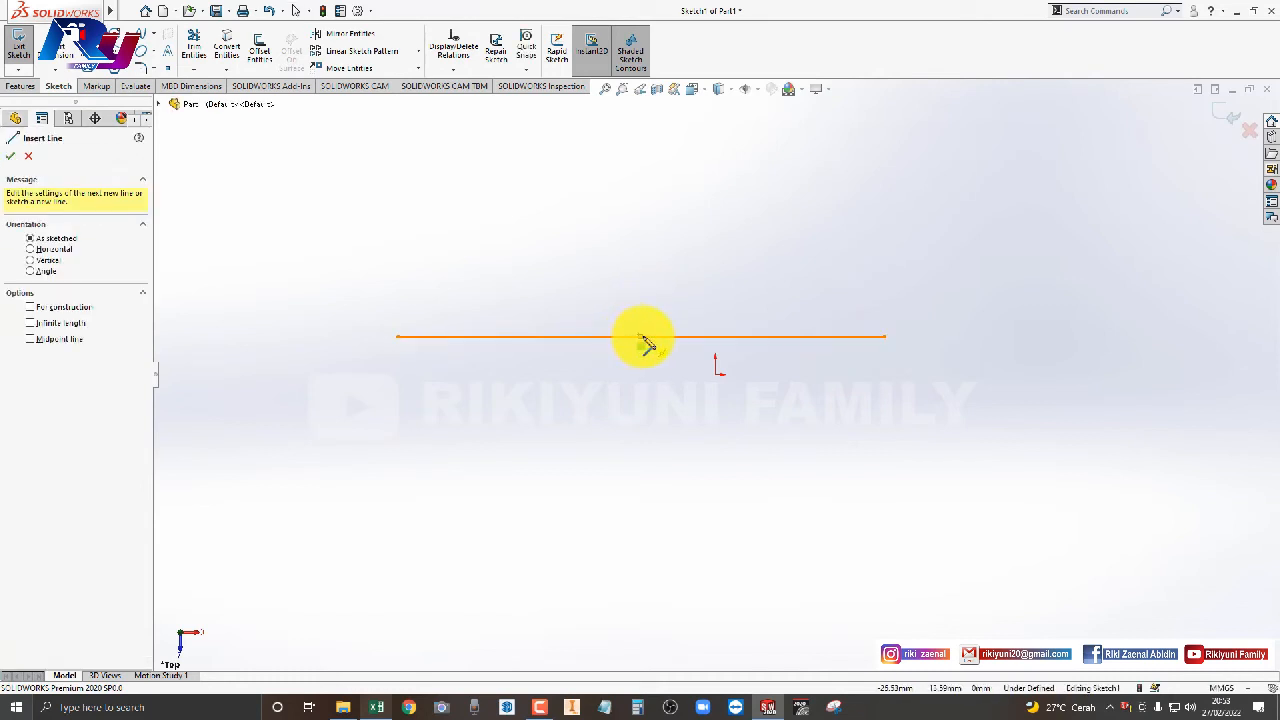
{"action": "left_click", "coordinate": [641, 337]}
{"action": "left_click", "coordinate": [641, 160]}
{"action": "key", "text": "Escape"}
{"action": "key", "text": "l"}
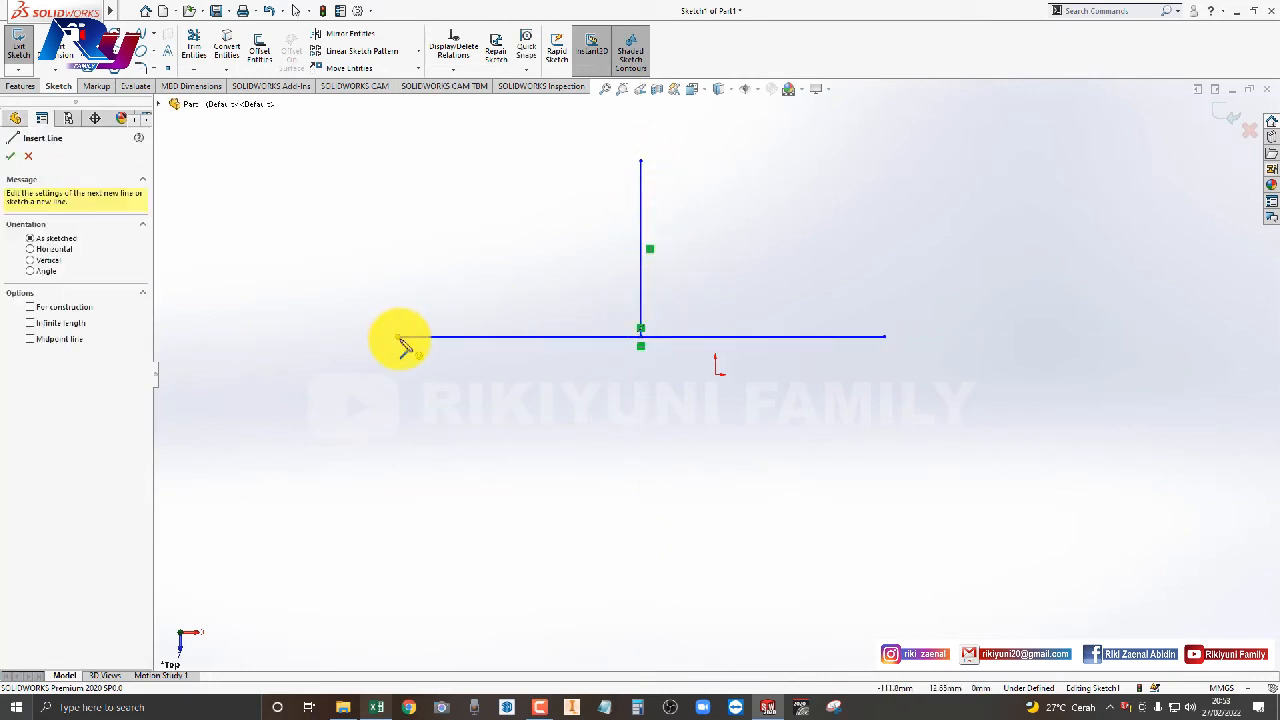
{"action": "left_click", "coordinate": [398, 337]}
{"action": "left_click", "coordinate": [398, 191]}
{"action": "key", "text": "Escape"}
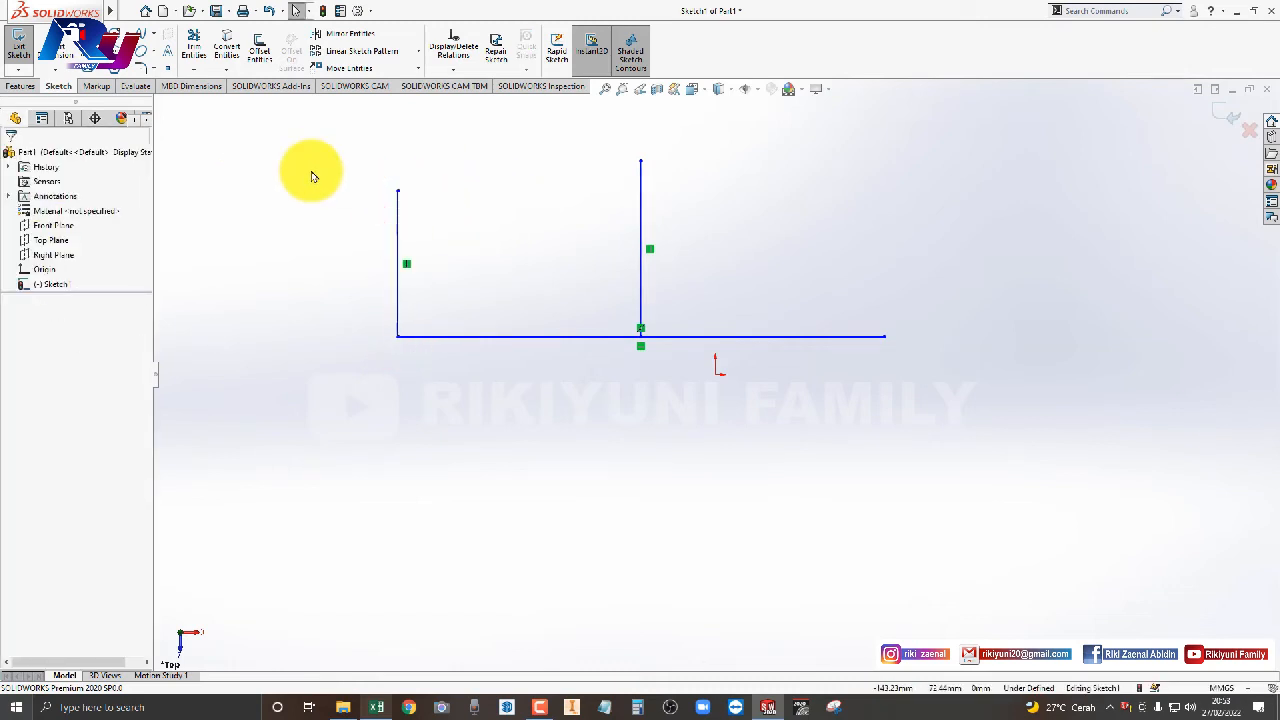
Sketch a horizontal line about 65 mm long above the long line's right half, ending directly above its right endpoint.
{"action": "key", "text": "l"}
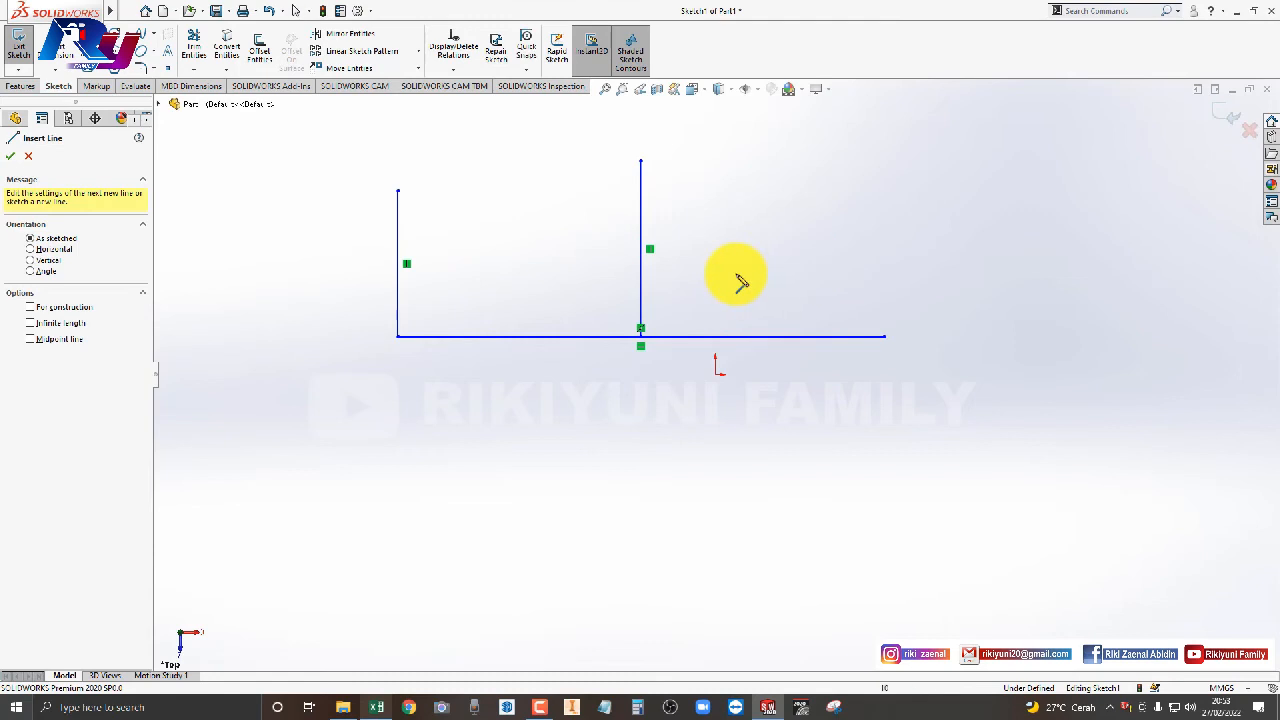
{"action": "left_click", "coordinate": [698, 251]}
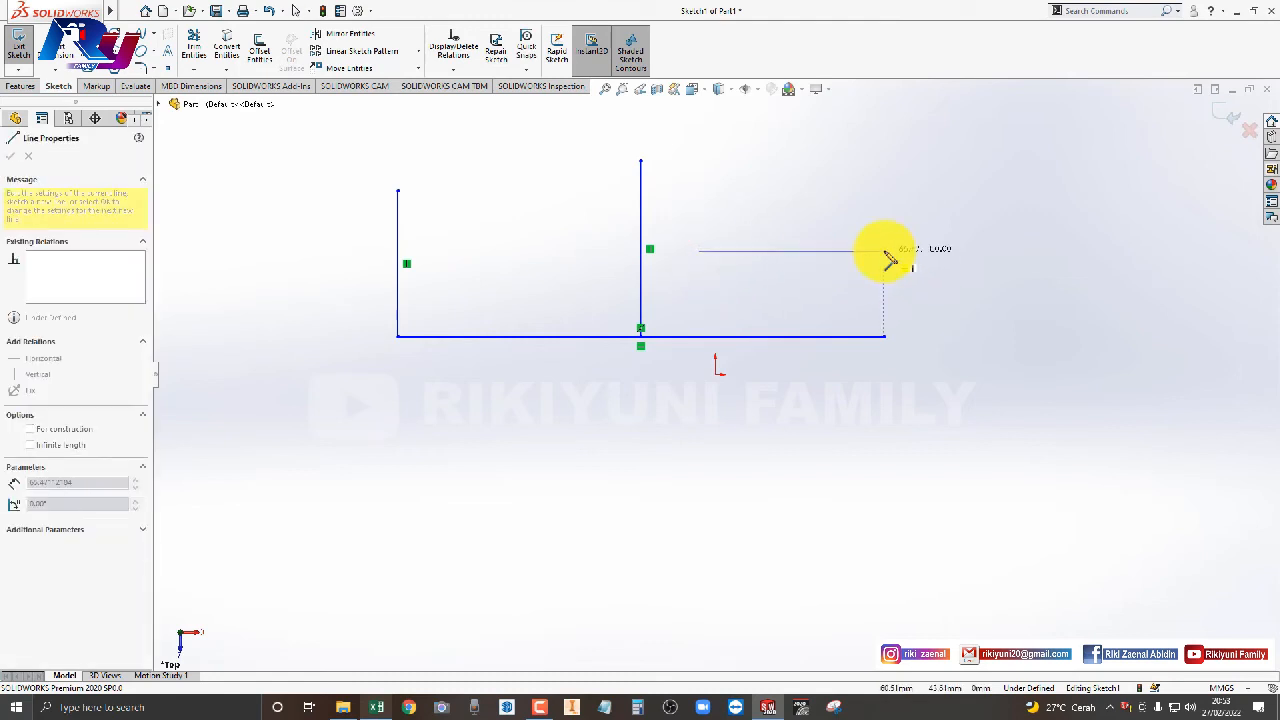
{"action": "left_click", "coordinate": [885, 251]}
{"action": "key", "text": "Escape"}
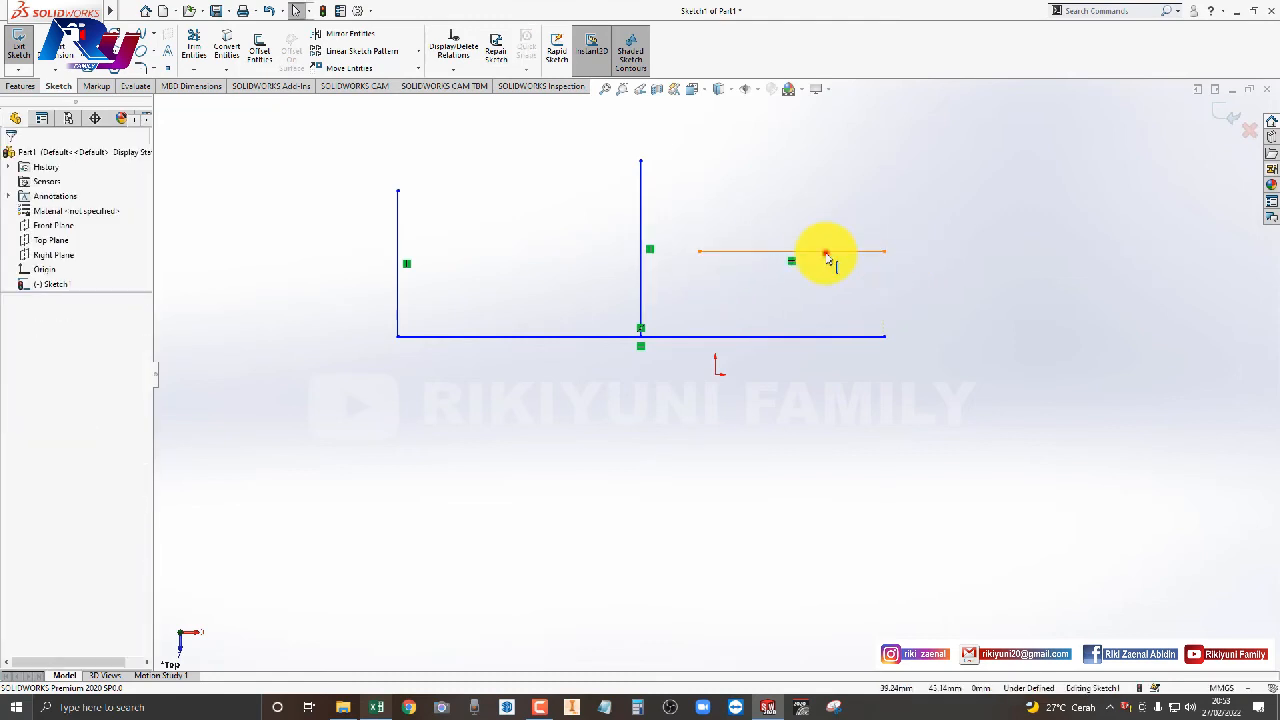
Delete the two parallel horizontal lines and the two vertical lines from the sketch.
{"action": "left_click", "coordinate": [826, 256]}
{"action": "left_click", "coordinate": [826, 254]}
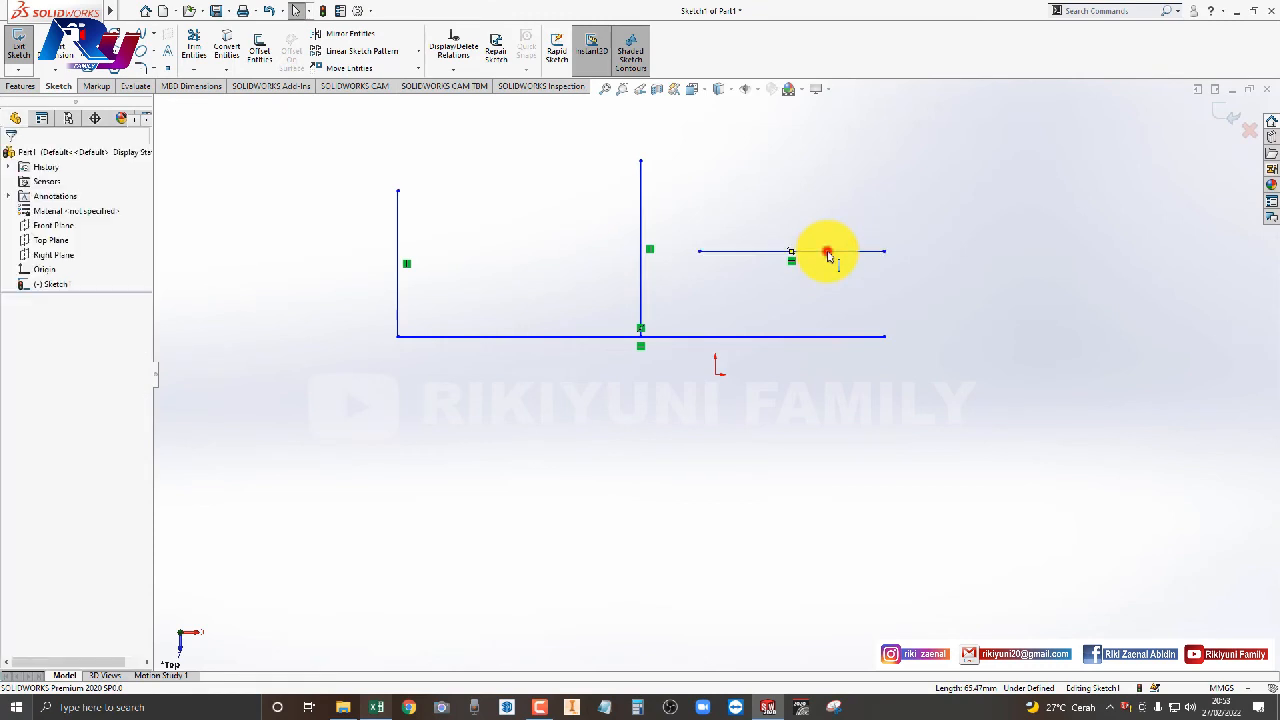
{"action": "left_click", "coordinate": [827, 337], "text": "ctrl"}
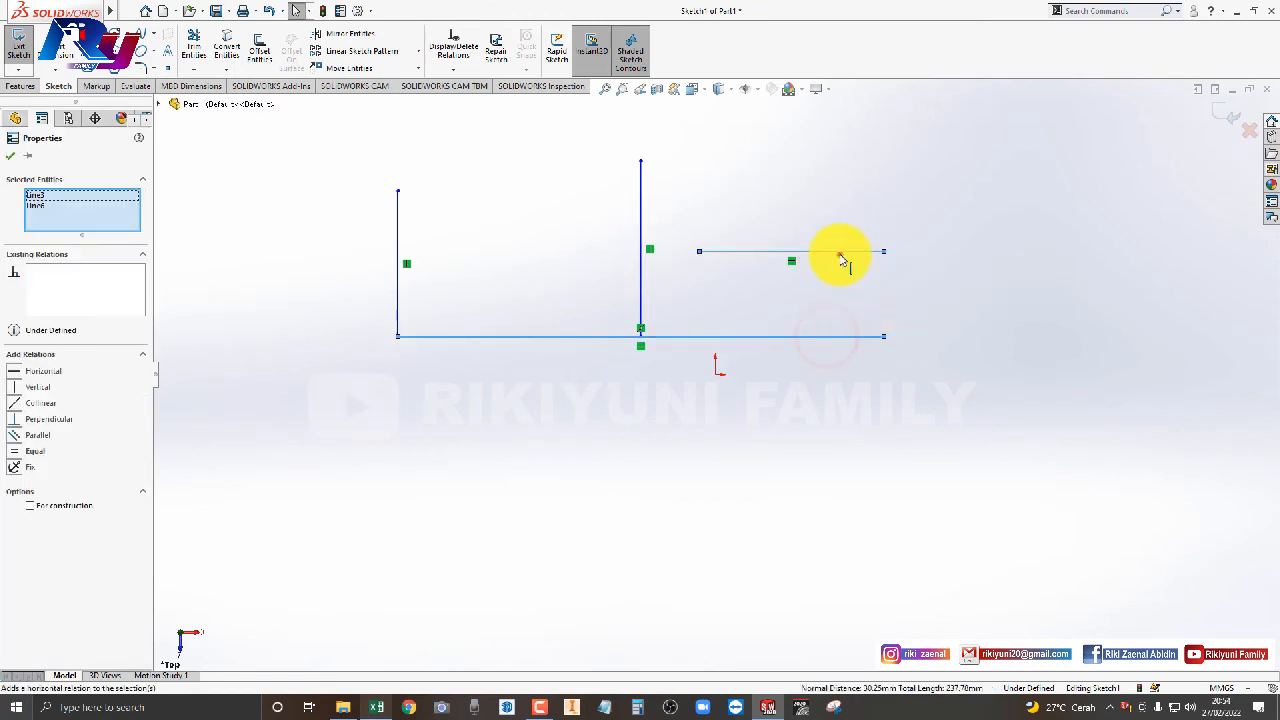
{"action": "key", "text": "Delete"}
{"action": "left_click_drag", "start_coordinate": [730, 163], "coordinate": [355, 370]}
{"action": "key", "text": "Delete"}
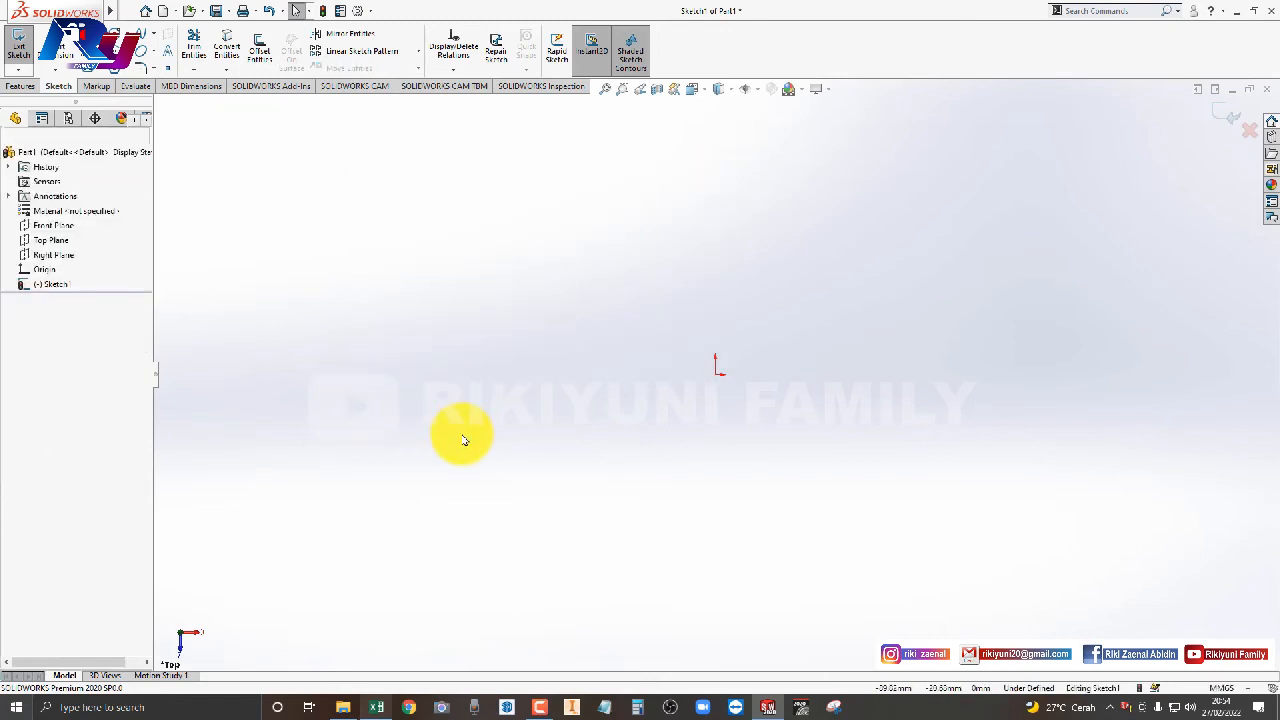
Sketch two parallel horizontal lines below the origin, one above the other, with their left and right endpoints aligned.
{"action": "left_click", "coordinate": [426, 428]}
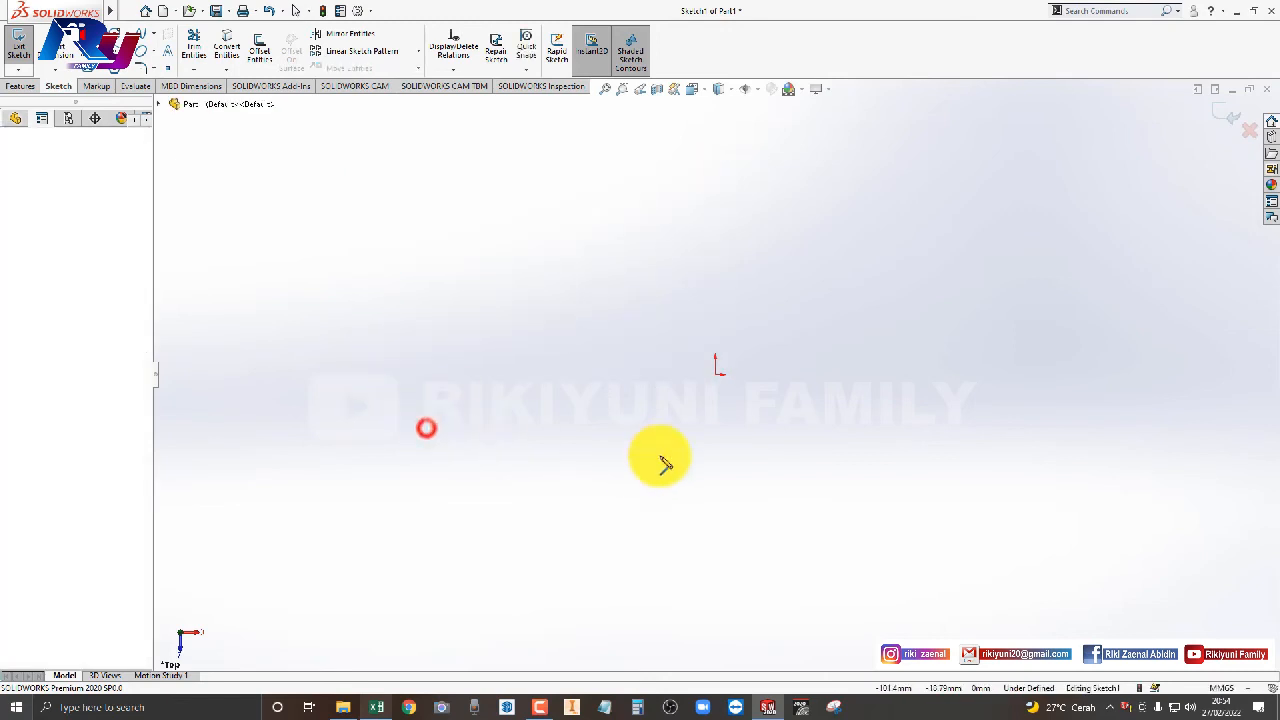
{"action": "left_click", "coordinate": [723, 427]}
{"action": "double_click", "coordinate": [723, 427]}
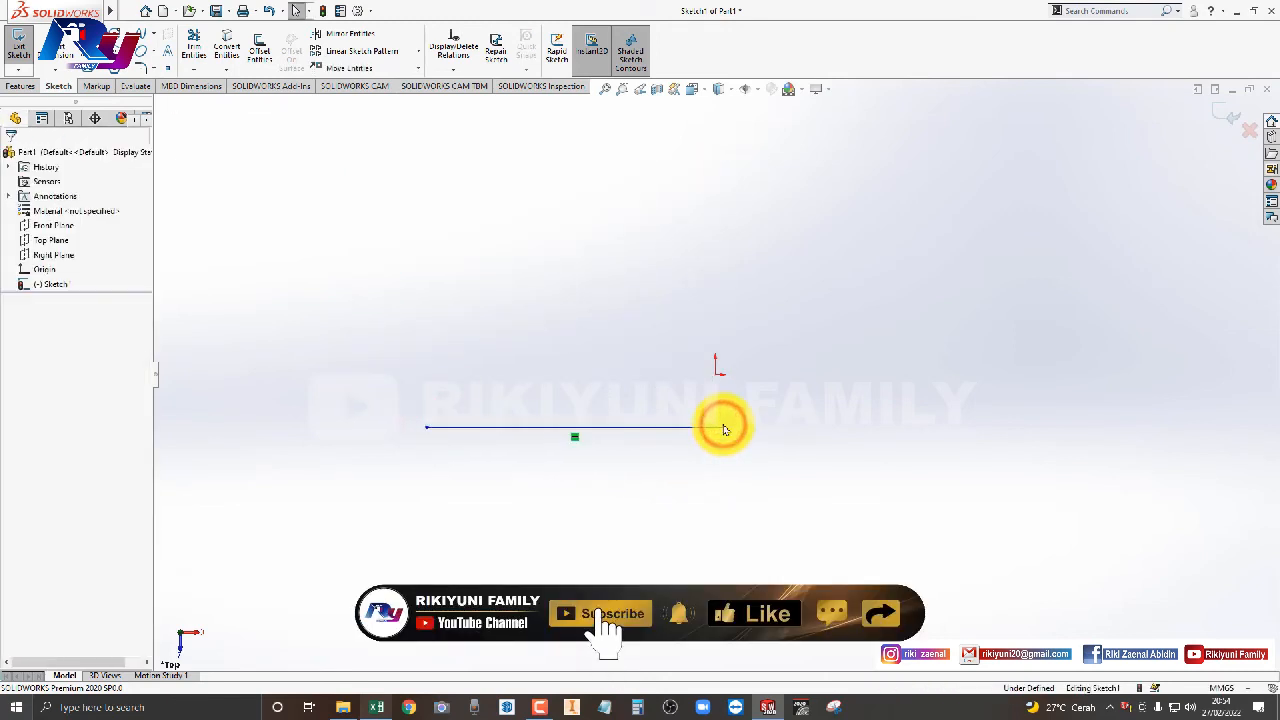
{"action": "left_click", "coordinate": [426, 397]}
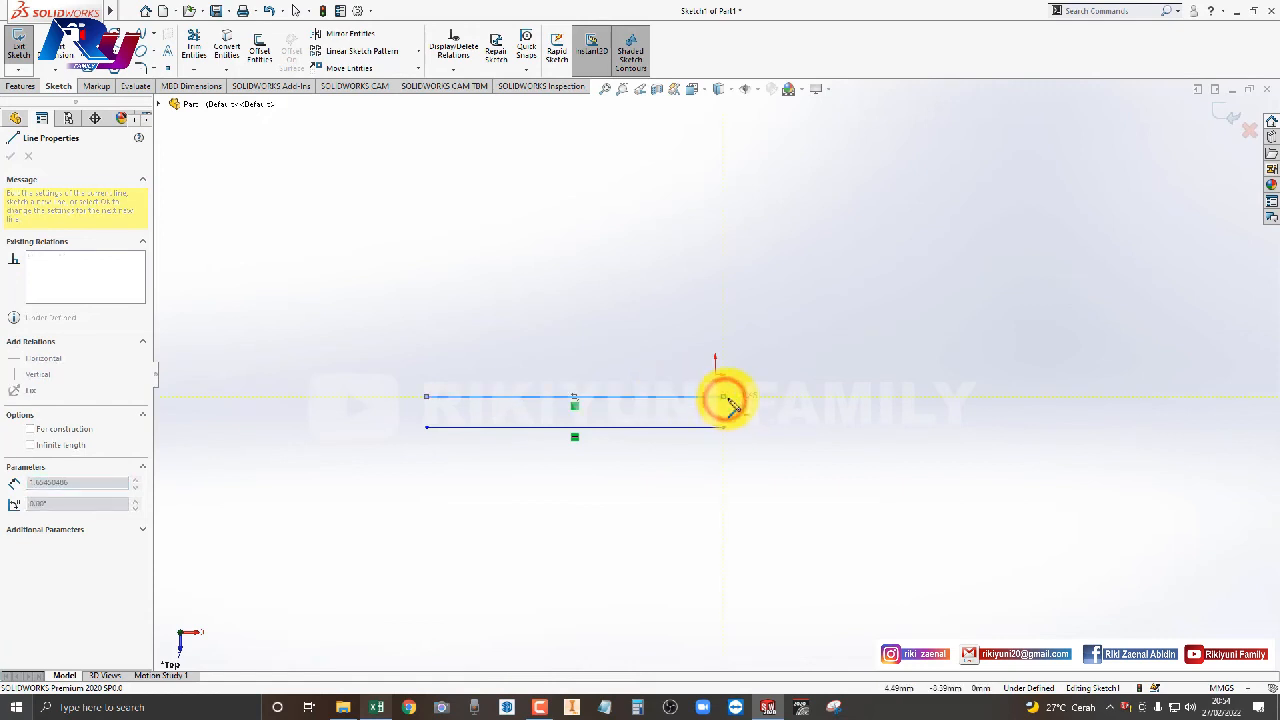
Add a Parallel relation between the two horizontal lines below the origin.
{"action": "left_click", "coordinate": [686, 399]}
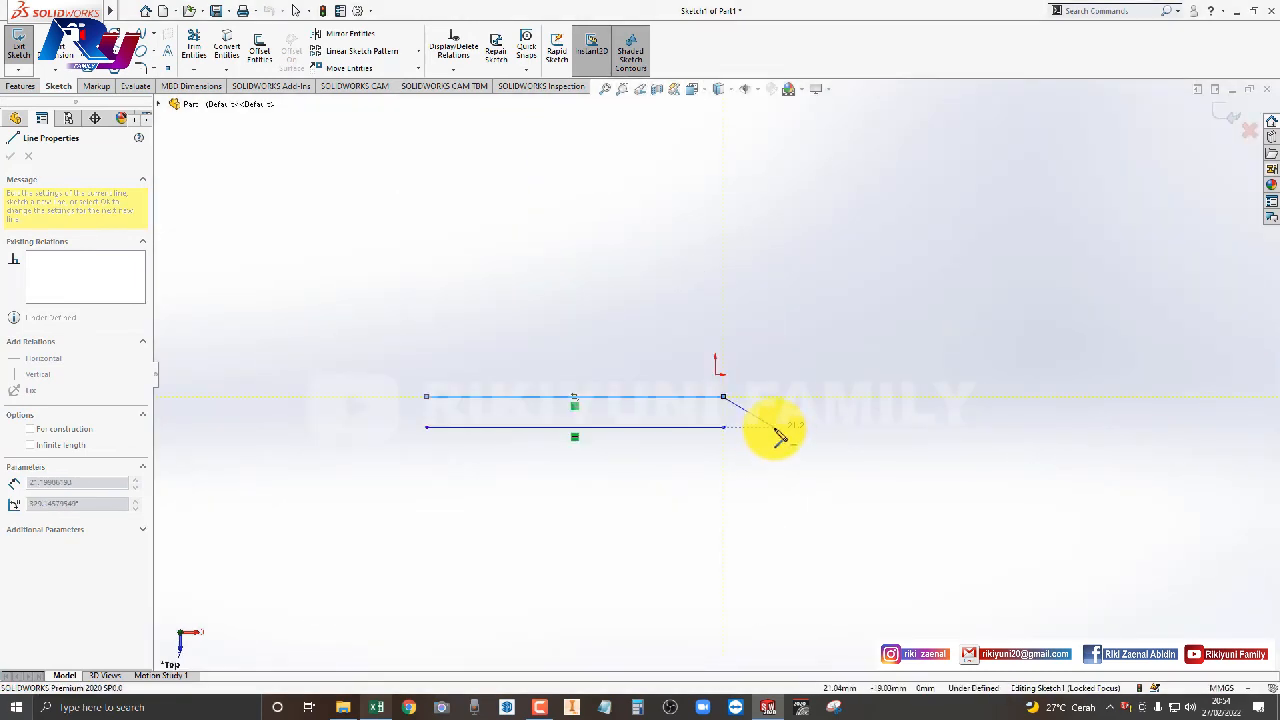
{"action": "key", "text": "Escape"}
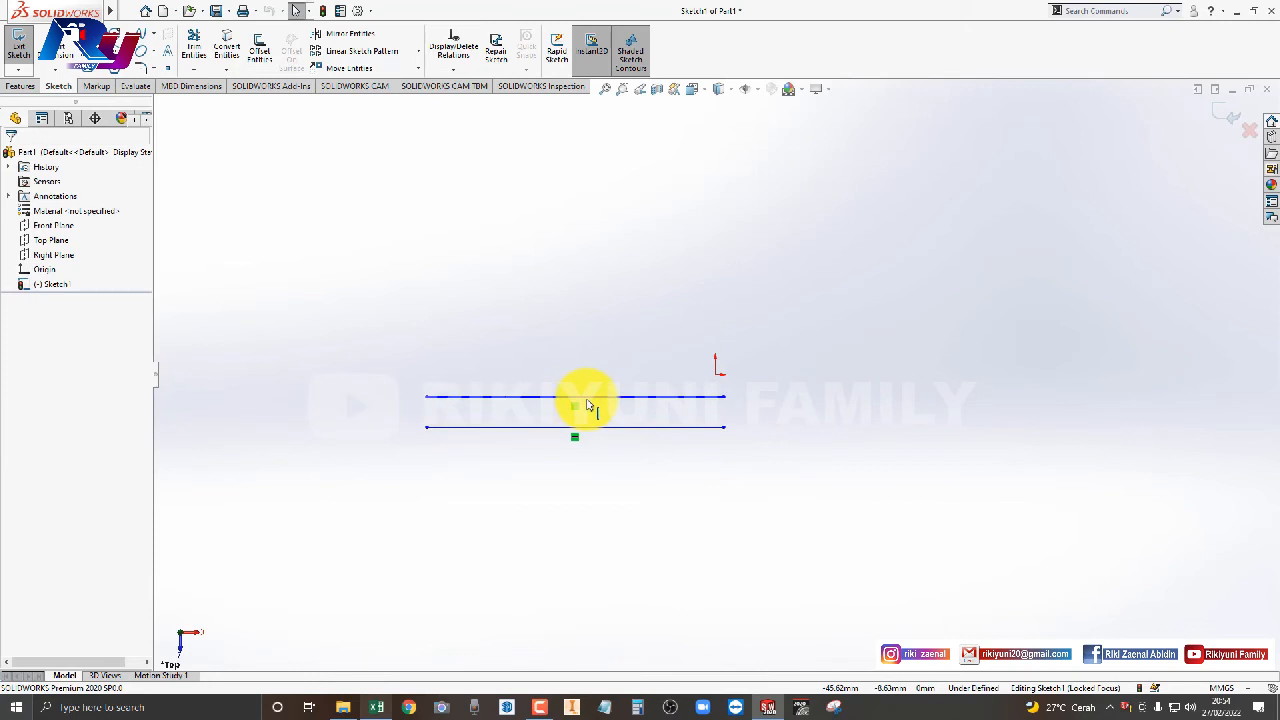
{"action": "left_click", "coordinate": [588, 398]}
{"action": "left_click", "coordinate": [602, 427], "text": "ctrl"}
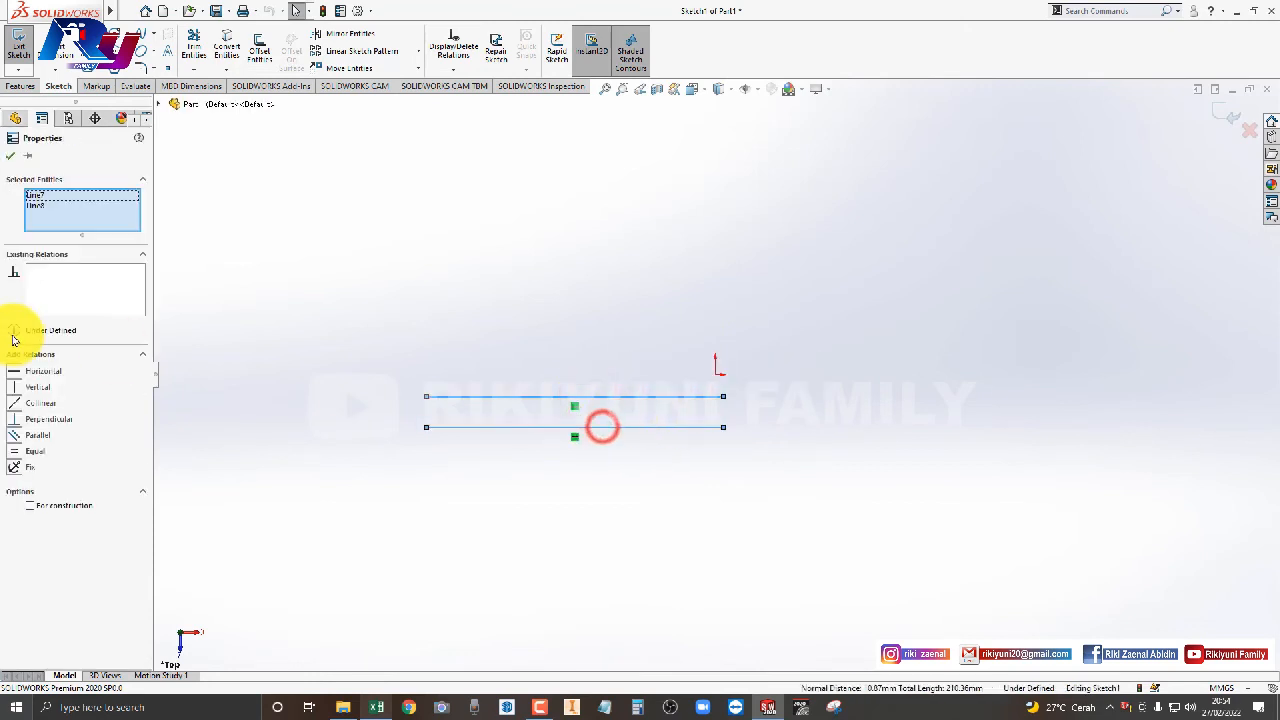
{"action": "left_click", "coordinate": [18, 442]}
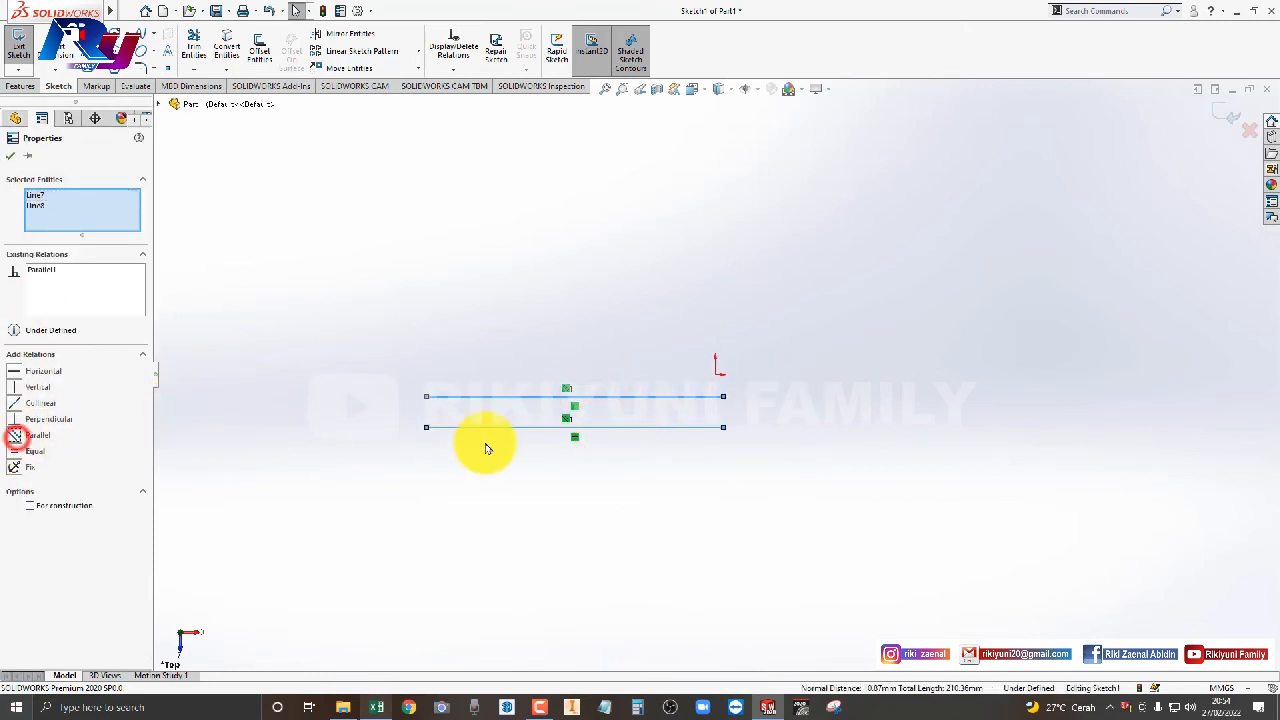
{"action": "left_click", "coordinate": [531, 311]}
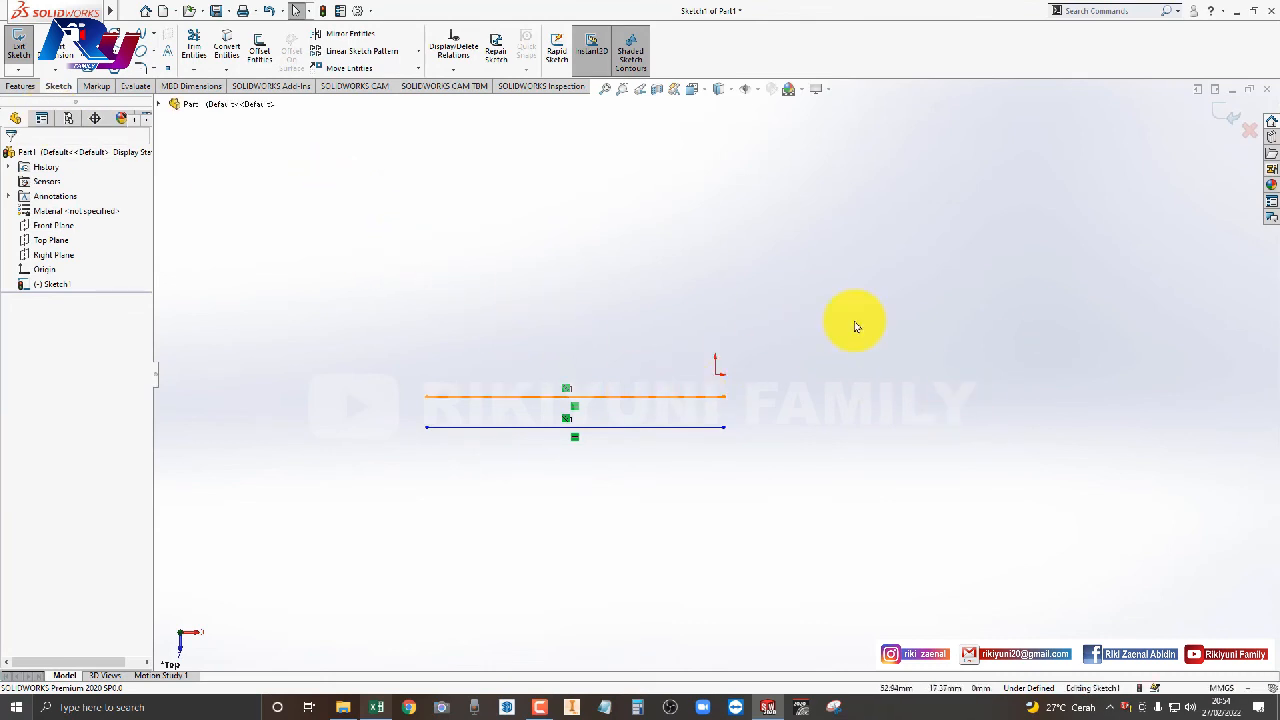
{"action": "left_click", "coordinate": [142, 50]}
{"action": "left_click", "coordinate": [813, 334]}
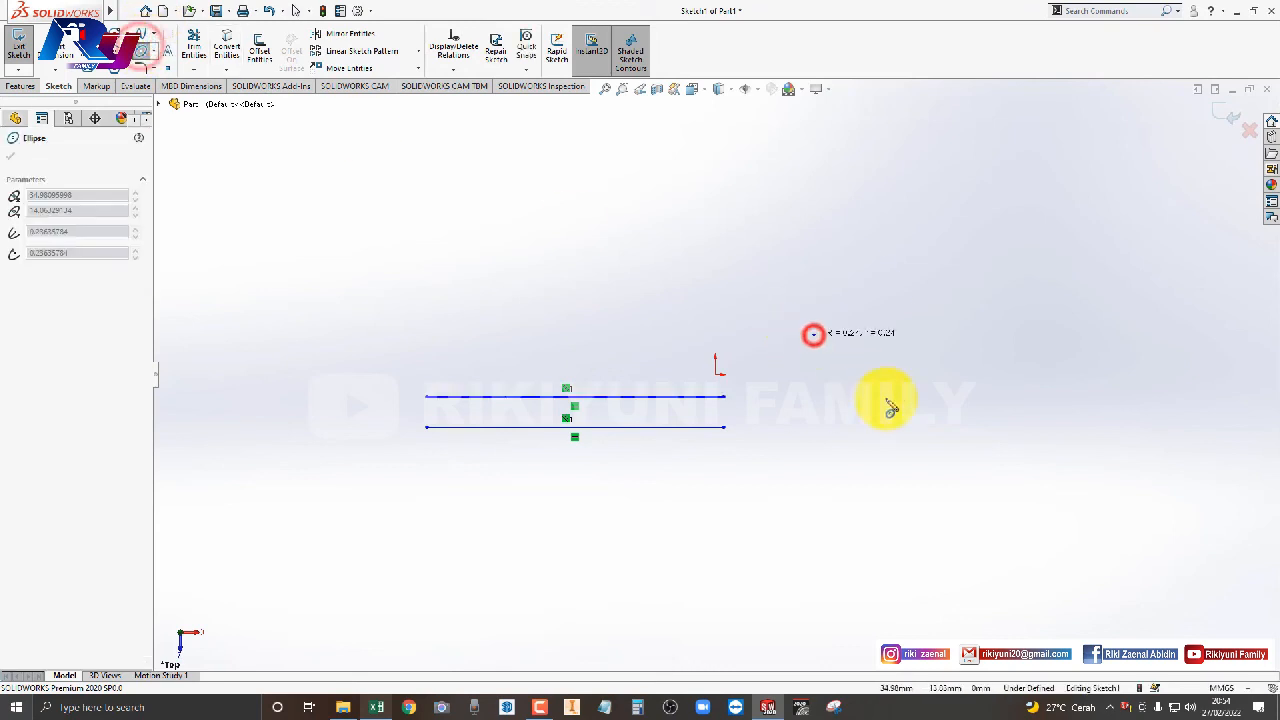
{"action": "left_click", "coordinate": [888, 404]}
{"action": "key", "text": "Escape"}
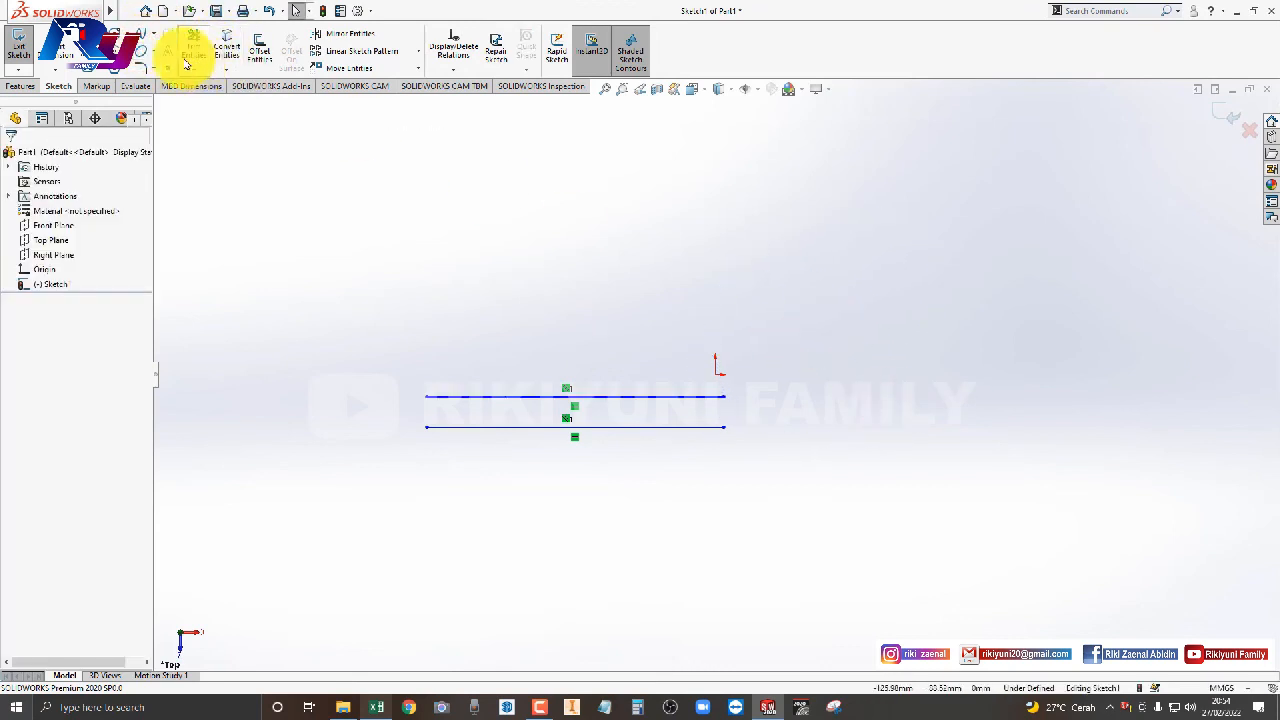
Sketch a circle above the lines' left end and a smaller concentric circle of about 13 mm radius snapped to its center.
{"action": "left_click", "coordinate": [116, 34]}
{"action": "left_click", "coordinate": [363, 213]}
{"action": "left_click", "coordinate": [415, 250]}
{"action": "key", "text": "Escape"}
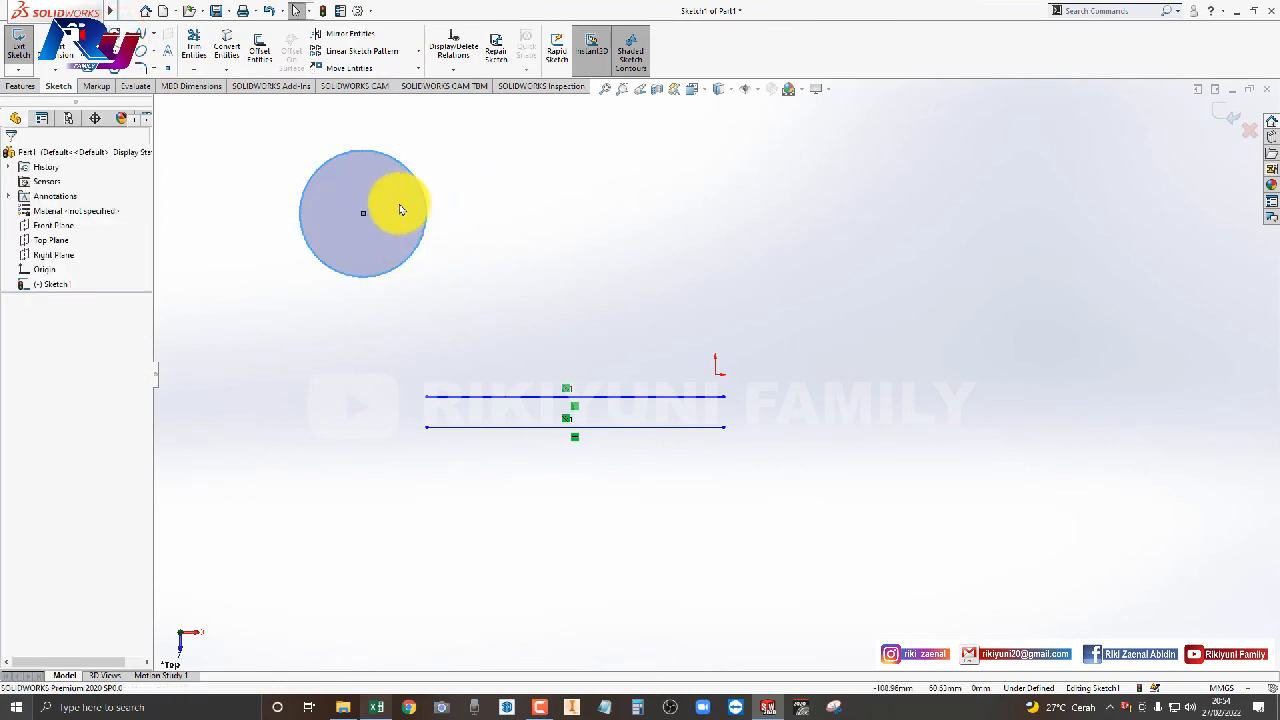
{"action": "left_click", "coordinate": [116, 34]}
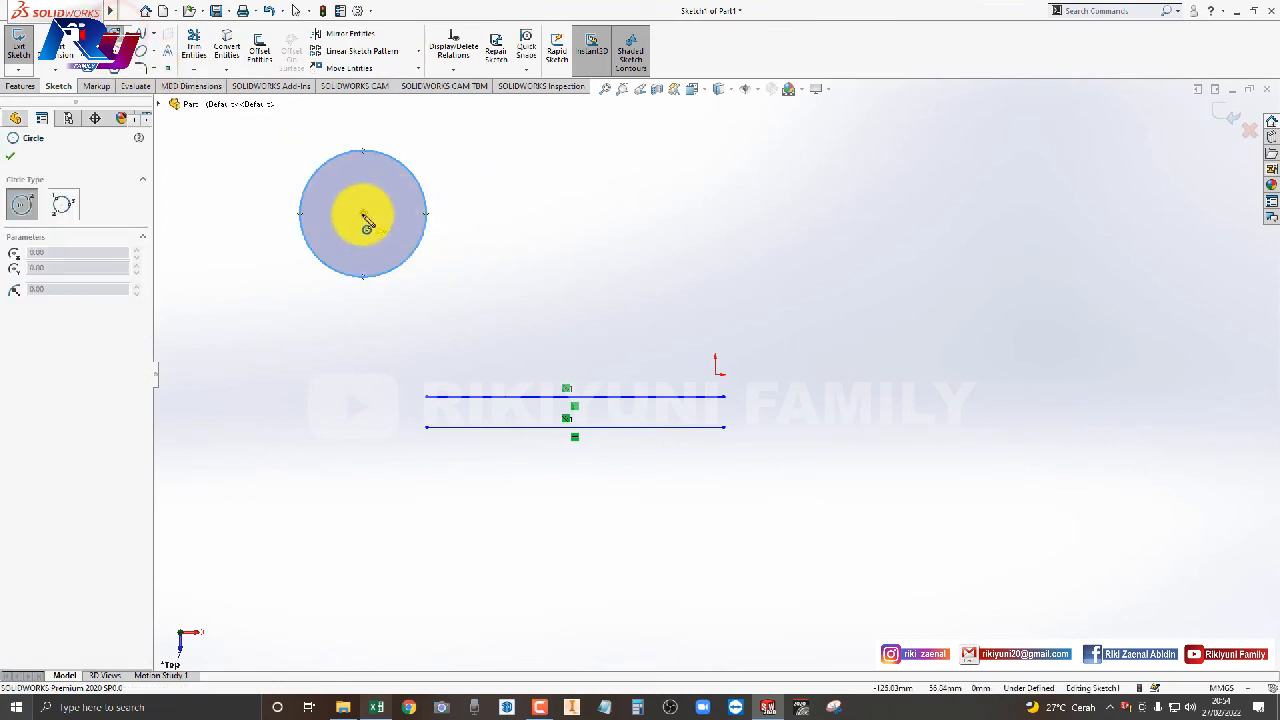
{"action": "left_click", "coordinate": [363, 213]}
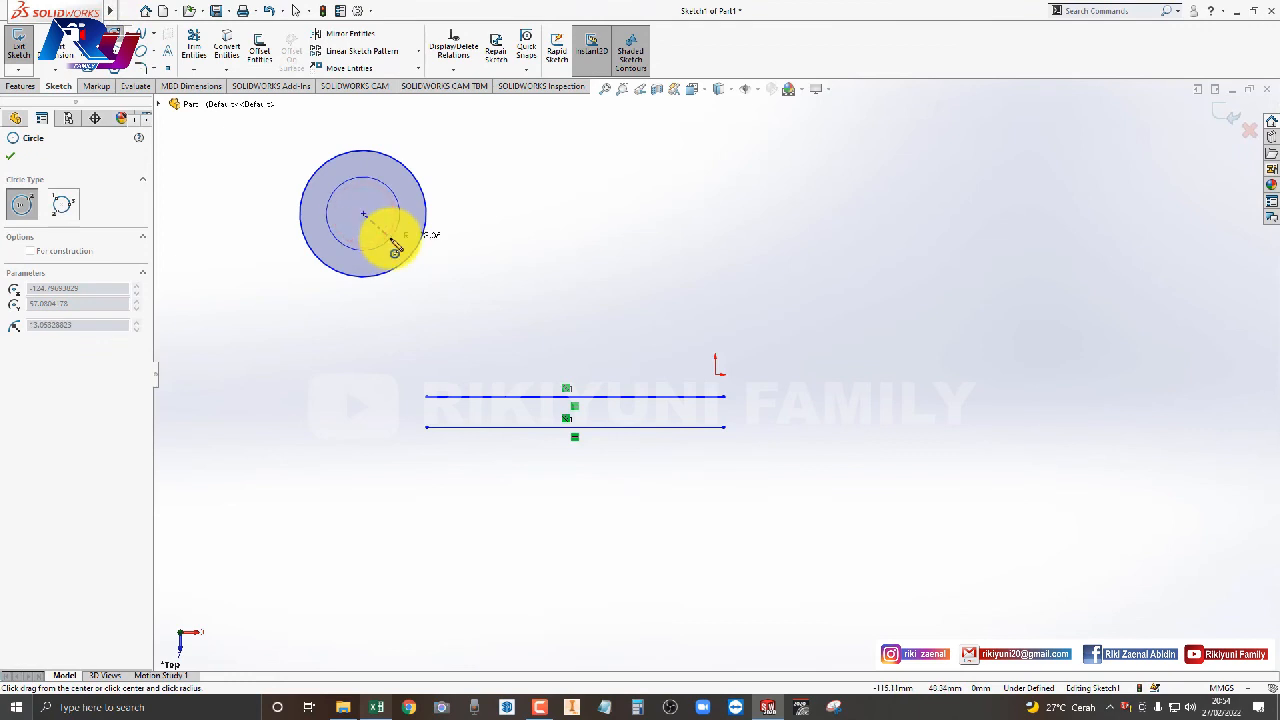
{"action": "left_click", "coordinate": [396, 229]}
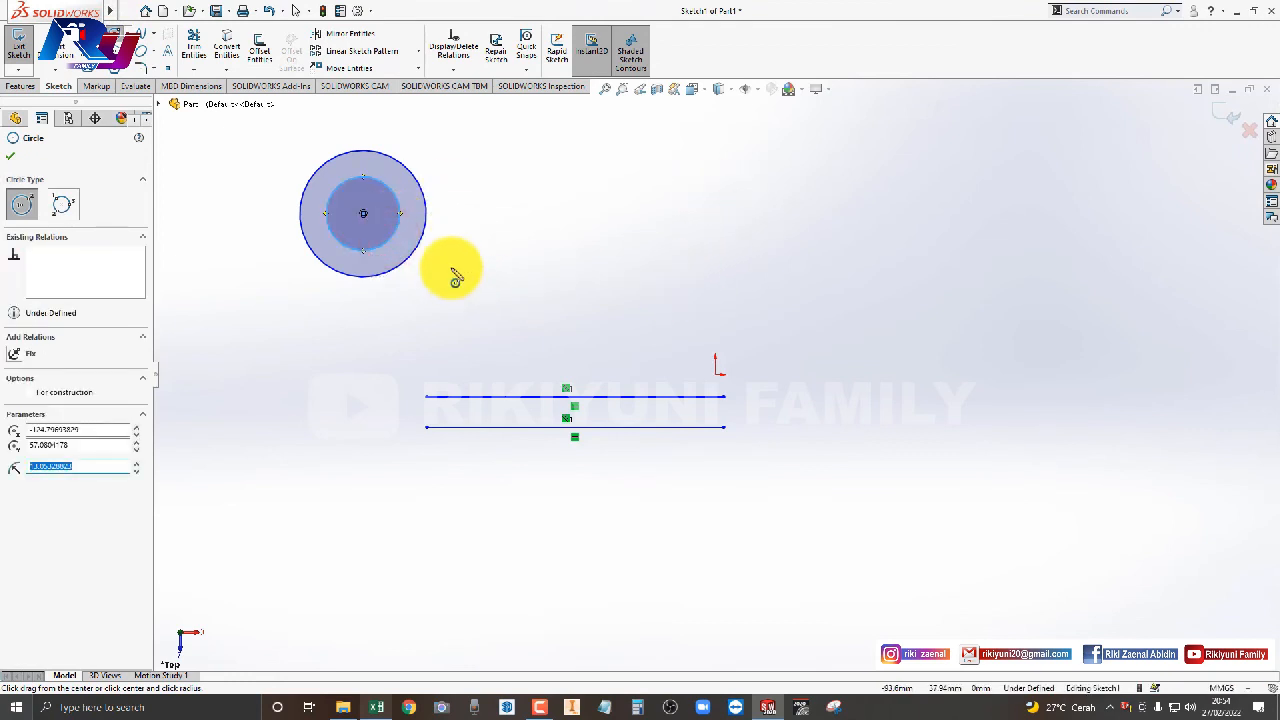
{"action": "key", "text": "Escape"}
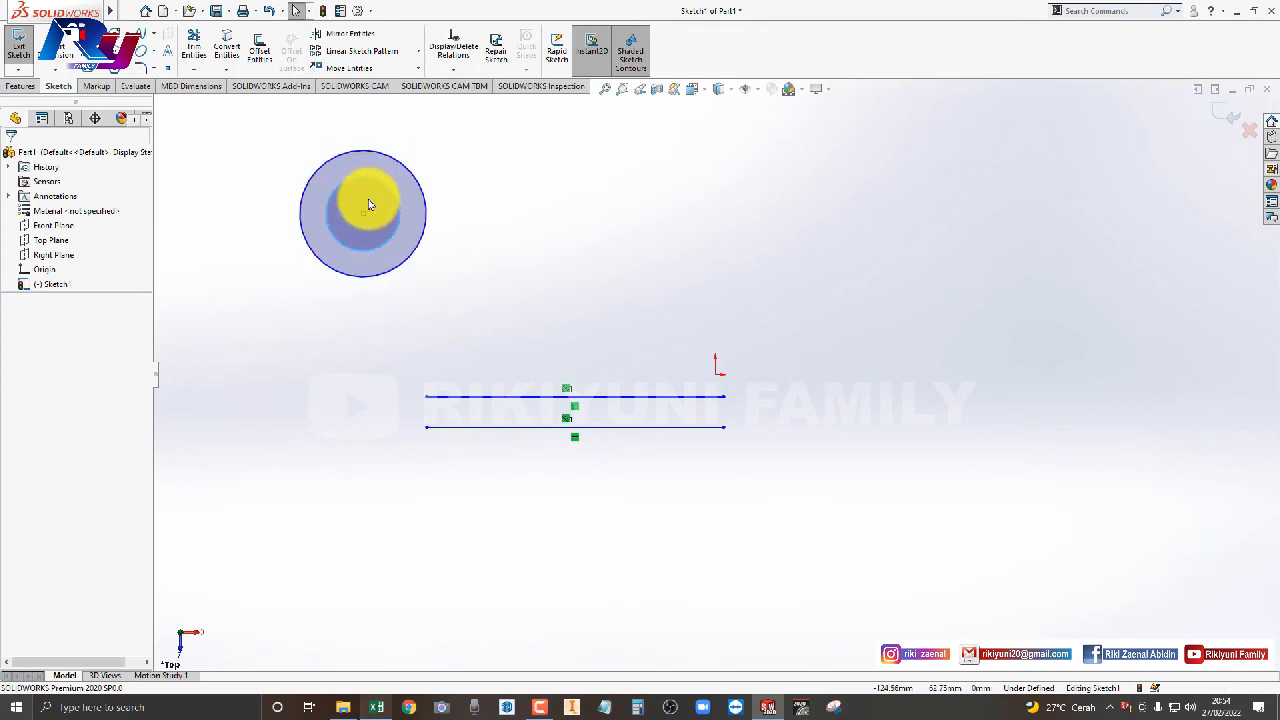
Delete both concentric circles from the sketch.
{"action": "left_click_drag", "start_coordinate": [237, 312], "coordinate": [505, 130]}
{"action": "key", "text": "Delete"}
{"action": "left_click", "coordinate": [536, 231]}
Delete the two parallel horizontal lines below the origin, leaving the sketch empty.
{"action": "mouse_move", "coordinate": [377, 293]}
{"action": "left_mouse_down"}
{"action": "mouse_move", "coordinate": [987, 517]}
{"action": "mouse_move", "coordinate": [968, 515]}
{"action": "left_mouse_up"}
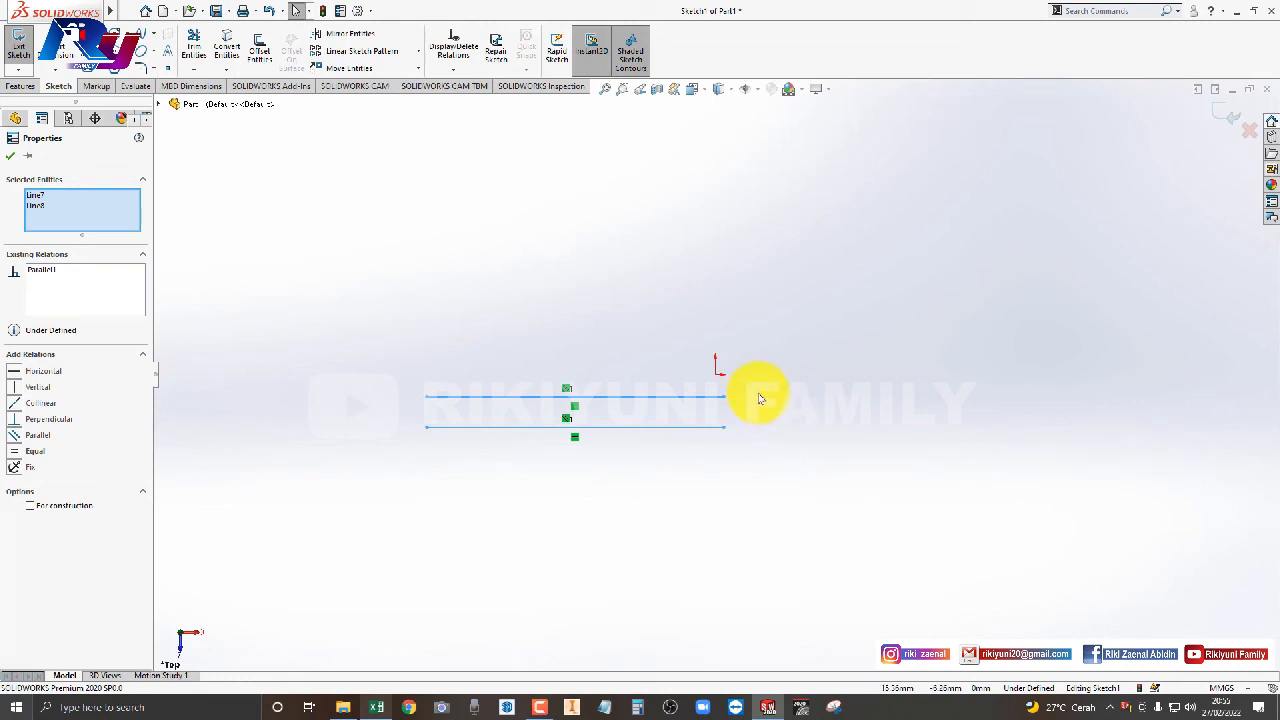
{"action": "left_click_drag", "start_coordinate": [369, 299], "coordinate": [1017, 600]}
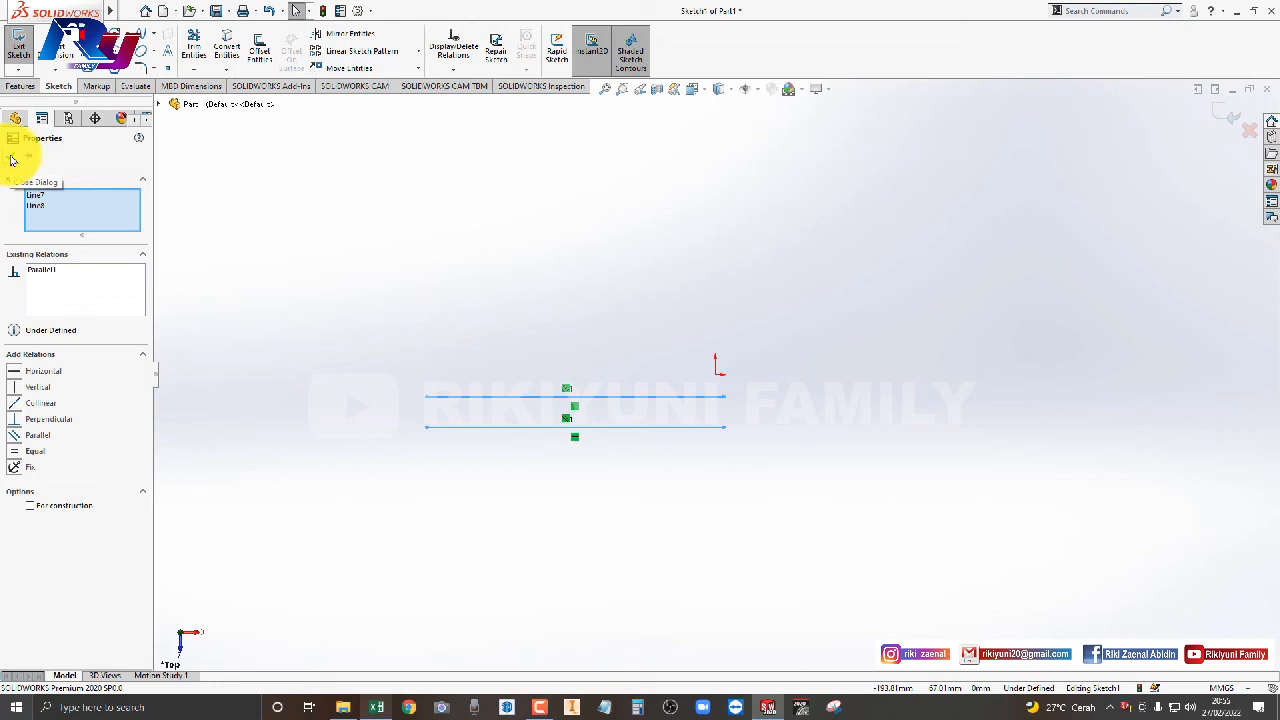
{"action": "key", "text": "Delete"}
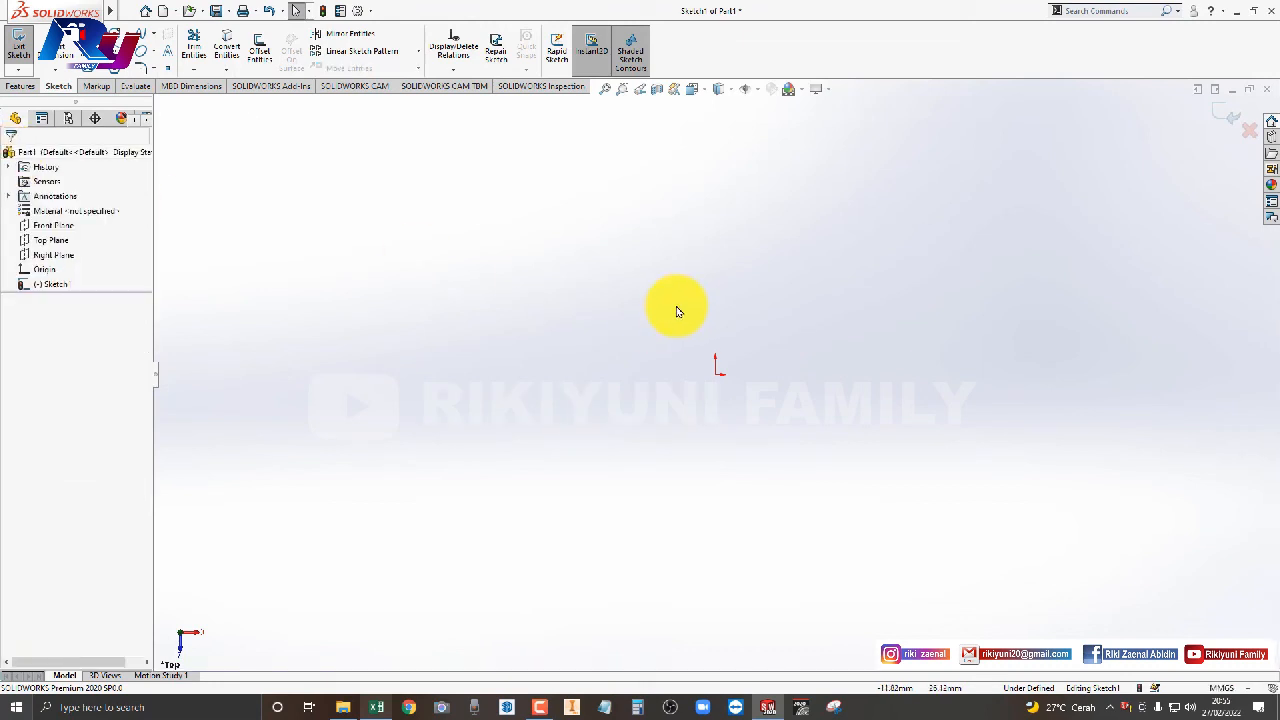